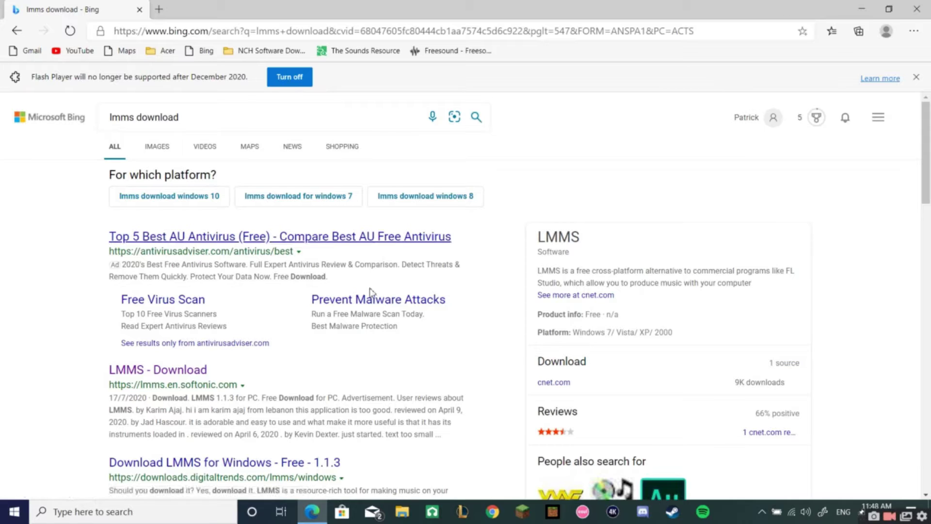
Open the Softonic LMMS page from the search results and download the LMMS 1.1.3 installer for Windows.
left_click_drag(243, 374, 109, 373)
left_click(92, 368)
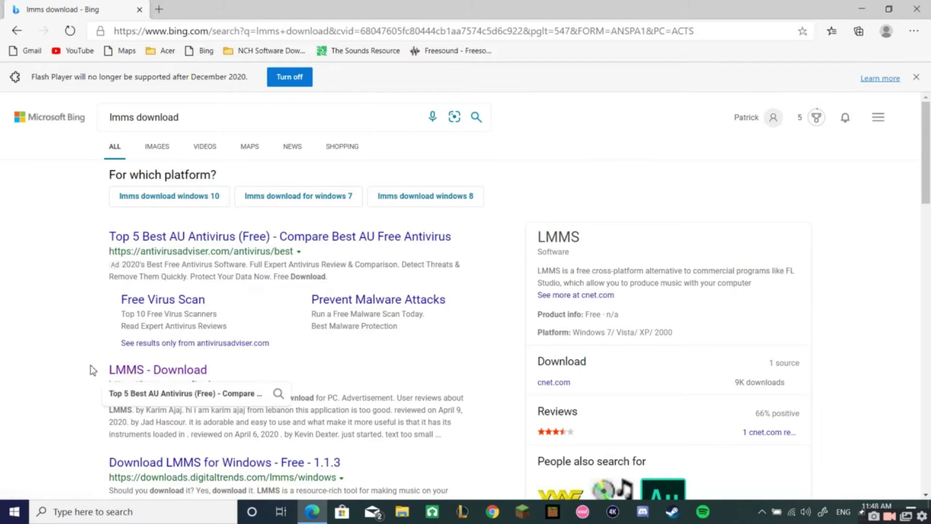
left_click(147, 370)
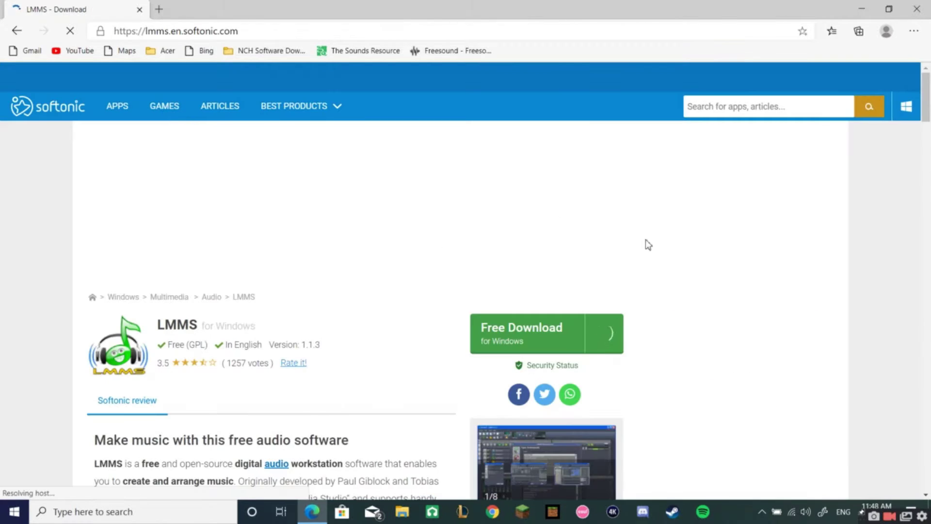
scroll(603, 265, "down", 1)
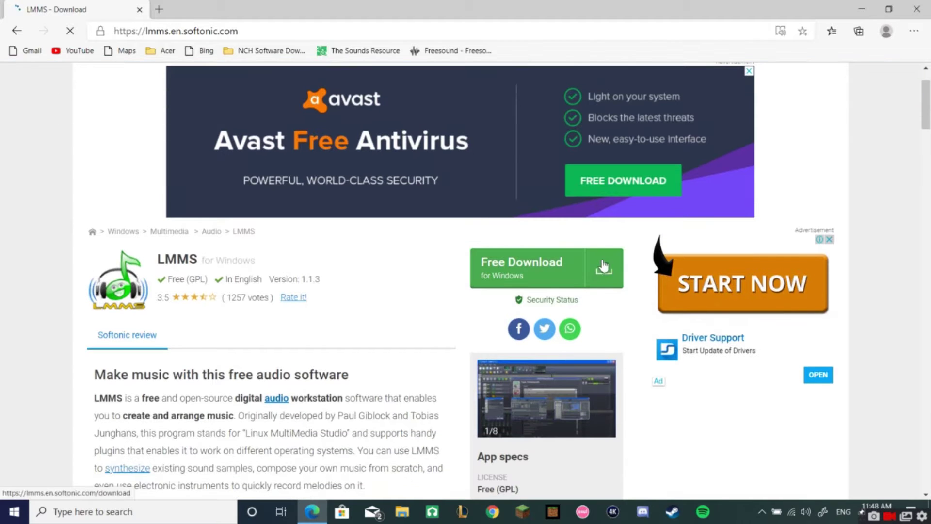
left_click(601, 280)
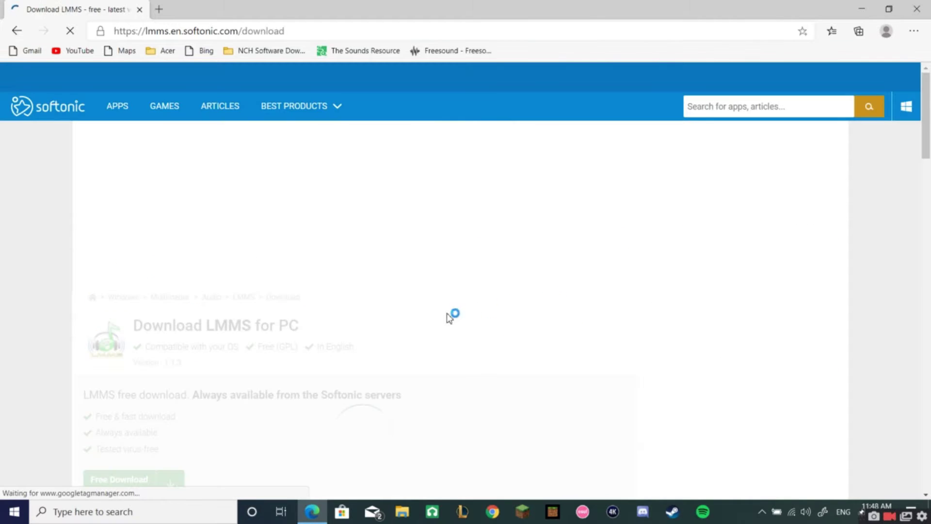
scroll(173, 449, "down", 3)
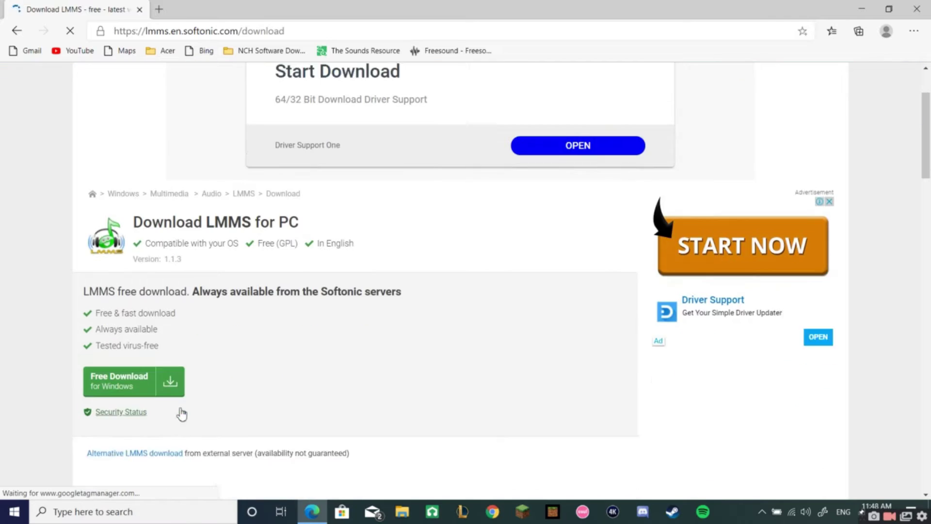
triple_click(170, 353)
left_click(170, 353)
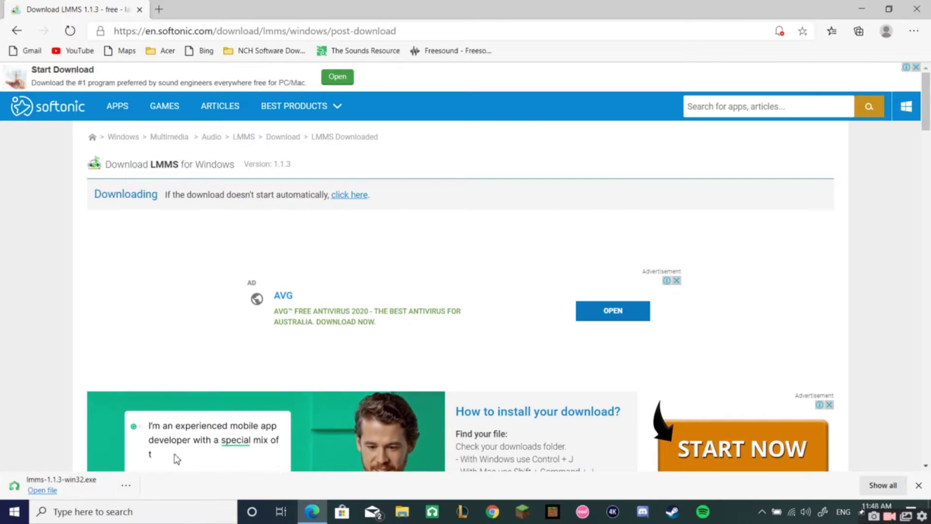
Close the browser window once the LMMS installer has downloaded.
left_click_drag(16, 468, 71, 496)
left_click(35, 267)
scroll(35, 266, "down", 4)
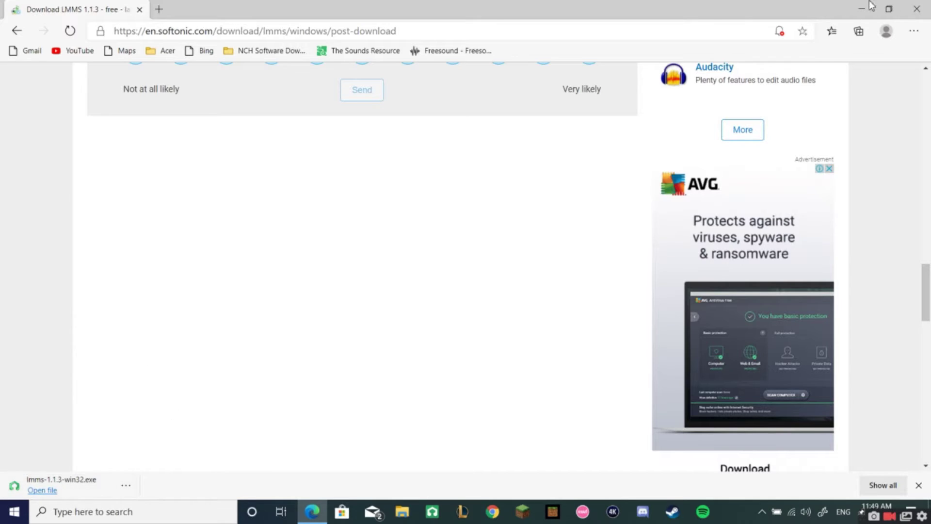
left_click(917, 9)
Open the lmms folder inside Documents in File Explorer and view its subfolders.
left_click(401, 512)
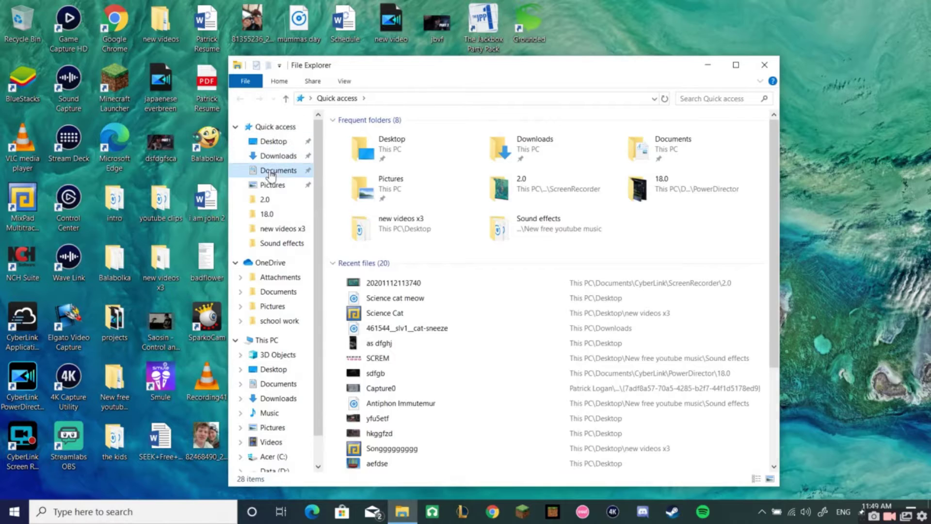
left_click(271, 172)
left_click(370, 231)
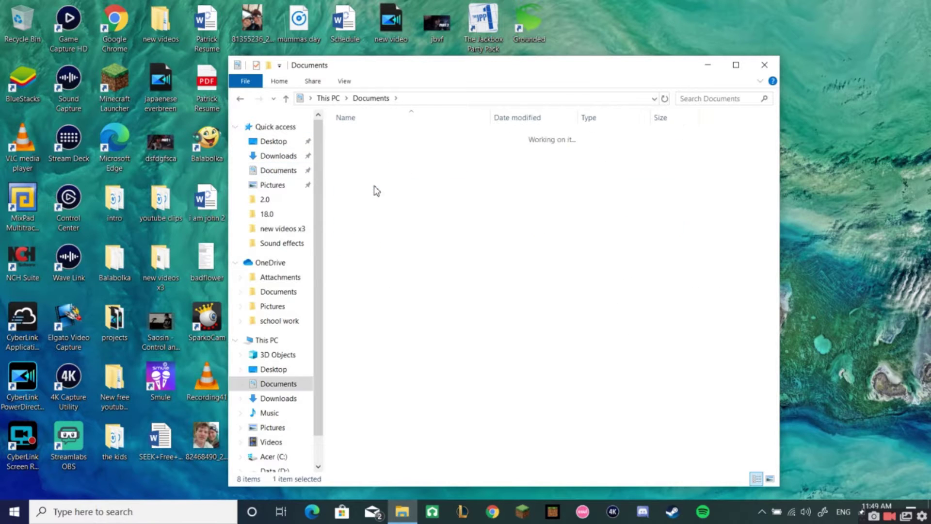
mouse_move(429, 260)
left_mouse_down()
mouse_move(435, 138)
mouse_move(426, 131)
mouse_move(430, 245)
left_mouse_up()
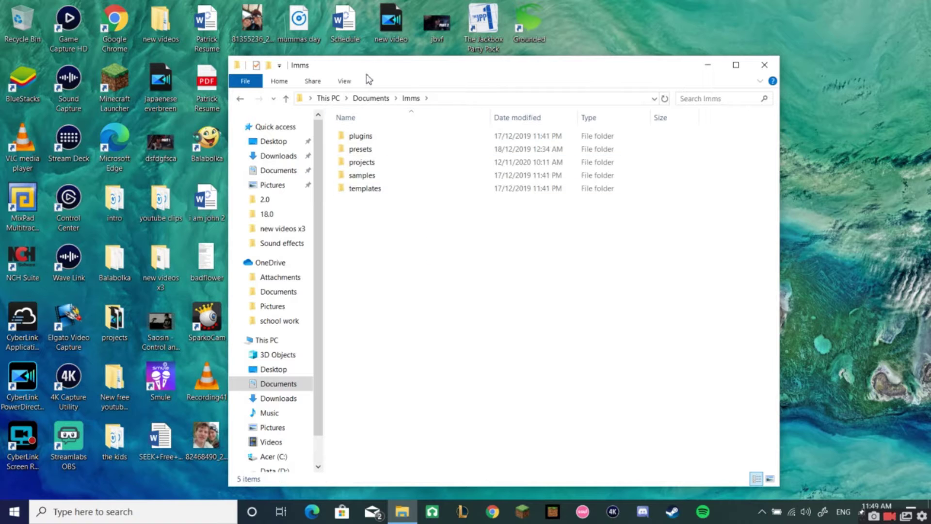
left_click_drag(378, 65, 210, 58)
left_click_drag(460, 464, 435, 493)
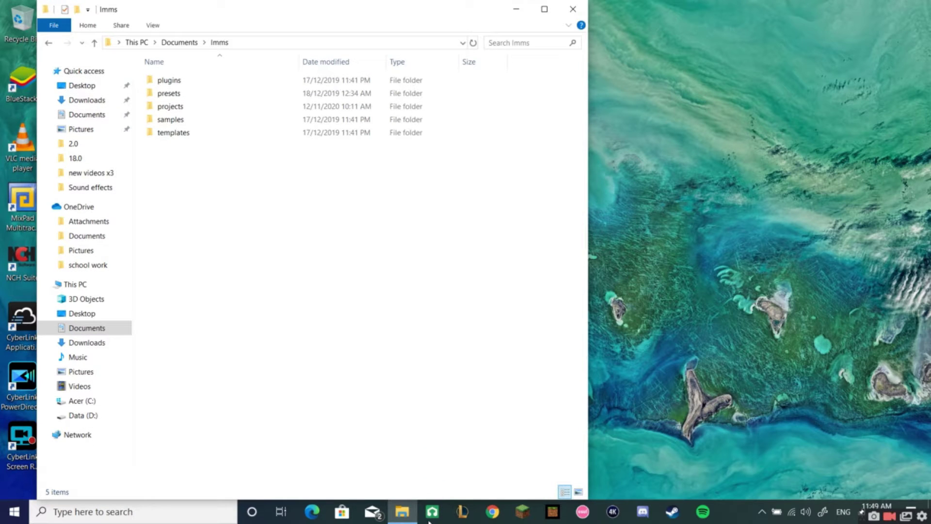
Launch LMMS and show the Beat+Bassline Editor beside the Song-Editor.
left_click(432, 512)
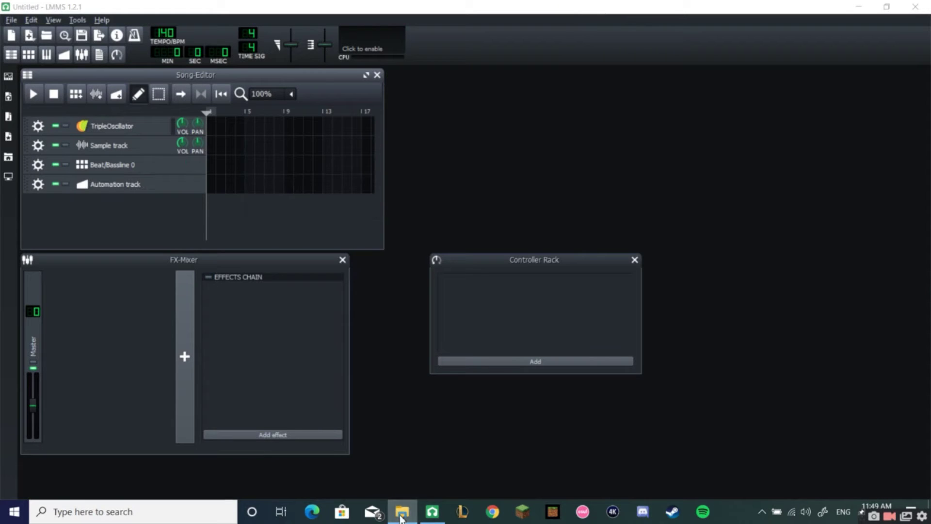
left_click(402, 512)
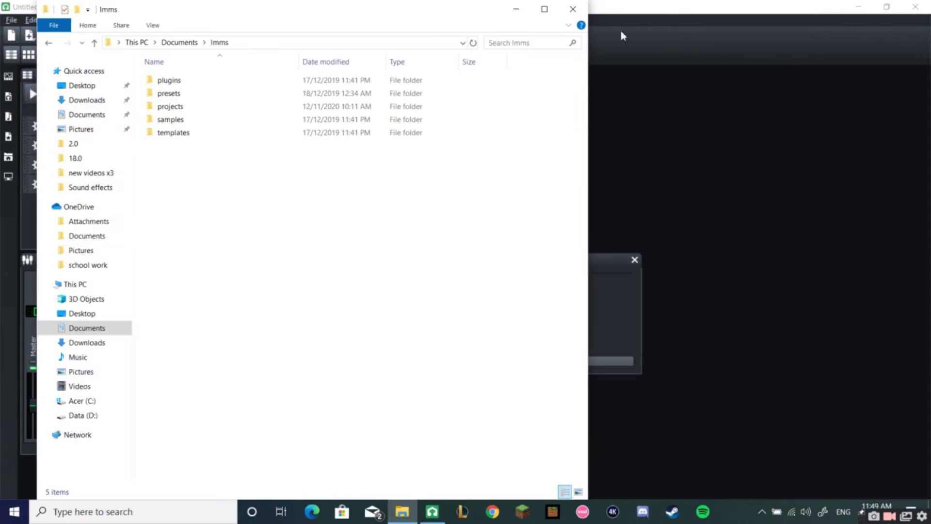
left_click(585, 9)
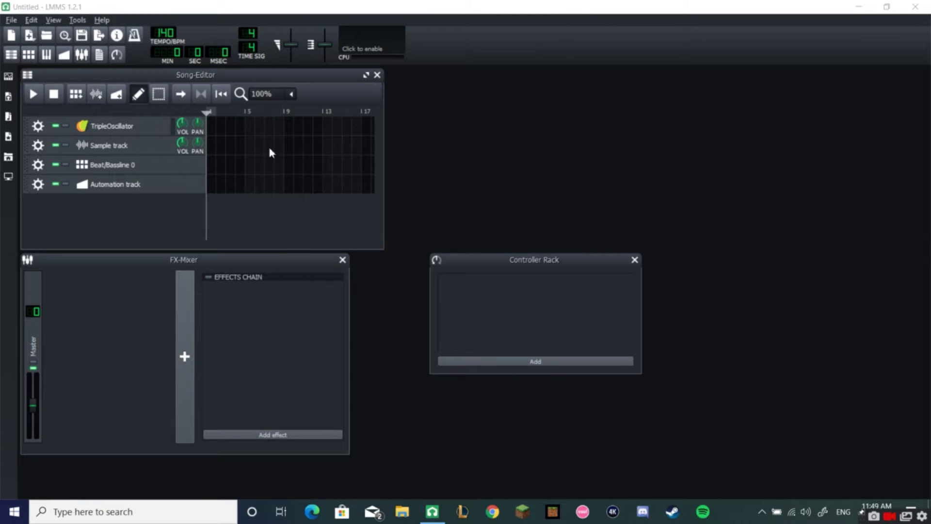
left_click(29, 54)
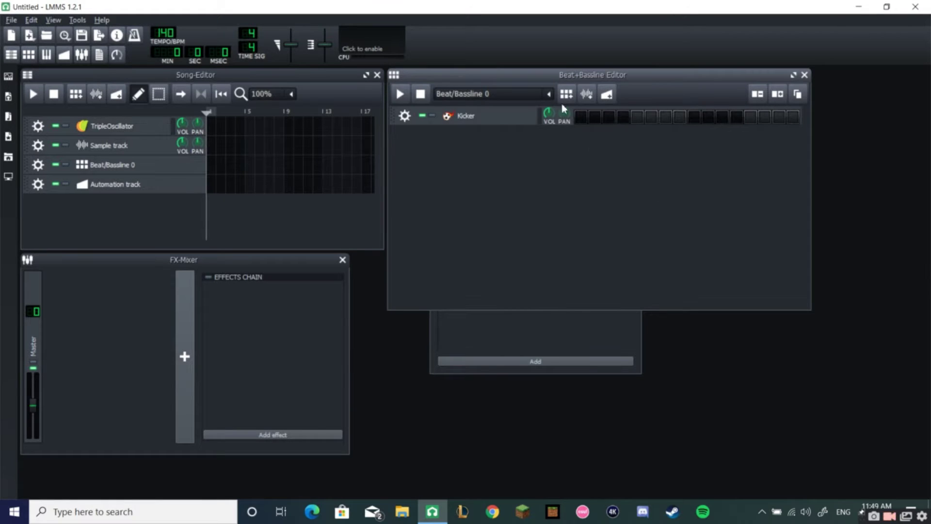
Place a block at the start of the Beat/Bassline 0 track in the Song-Editor and remove it again.
left_click(208, 167)
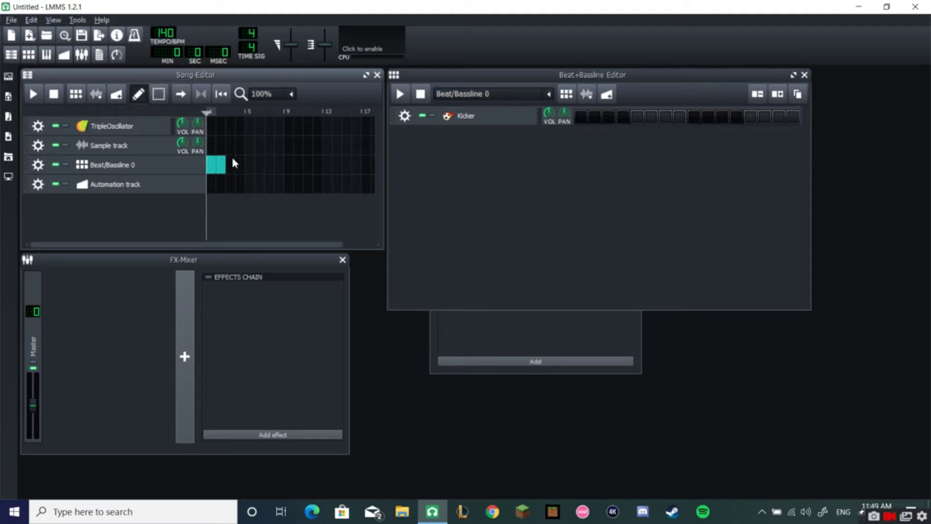
right_click(231, 170)
left_click(224, 169)
middle_click(218, 167)
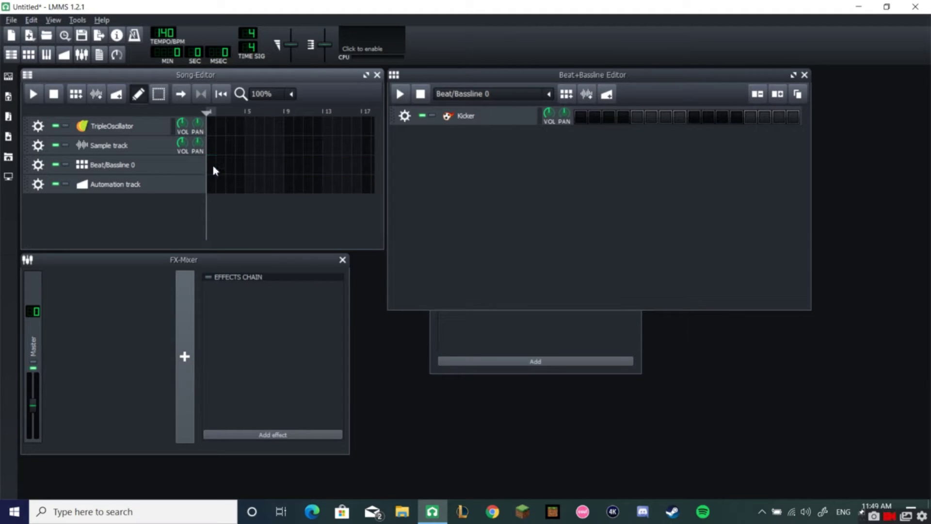
Add the BitInvader instrument plugin to the Beat+Bassline Editor, turn on its first step and play the pattern.
left_click(8, 77)
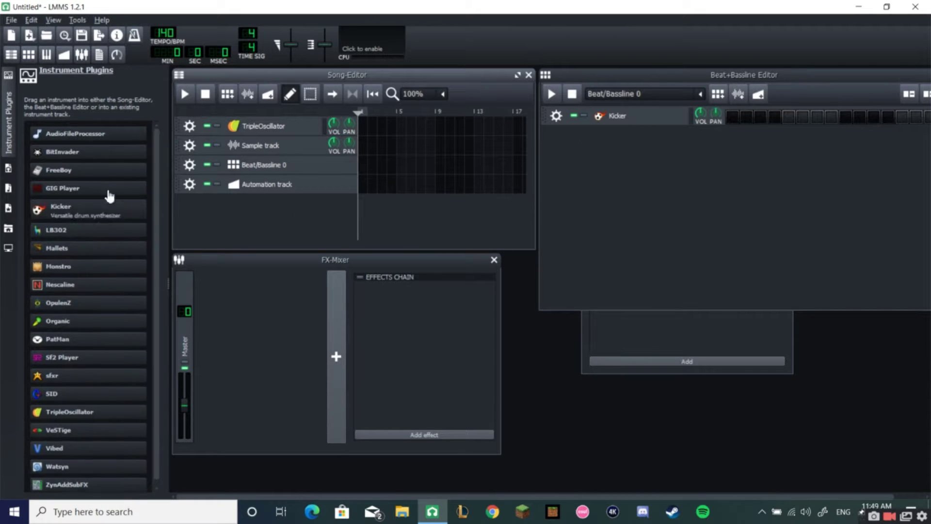
mouse_move(88, 167)
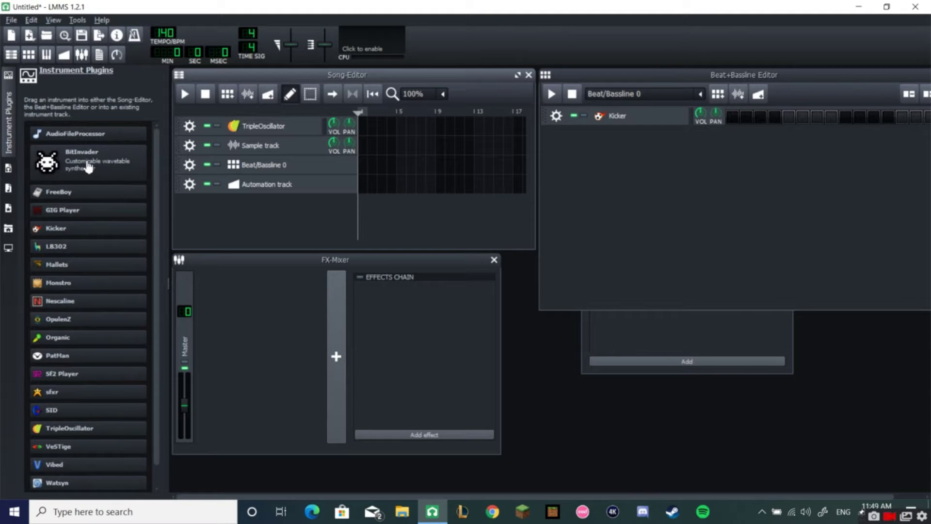
left_click_drag(88, 167, 680, 161)
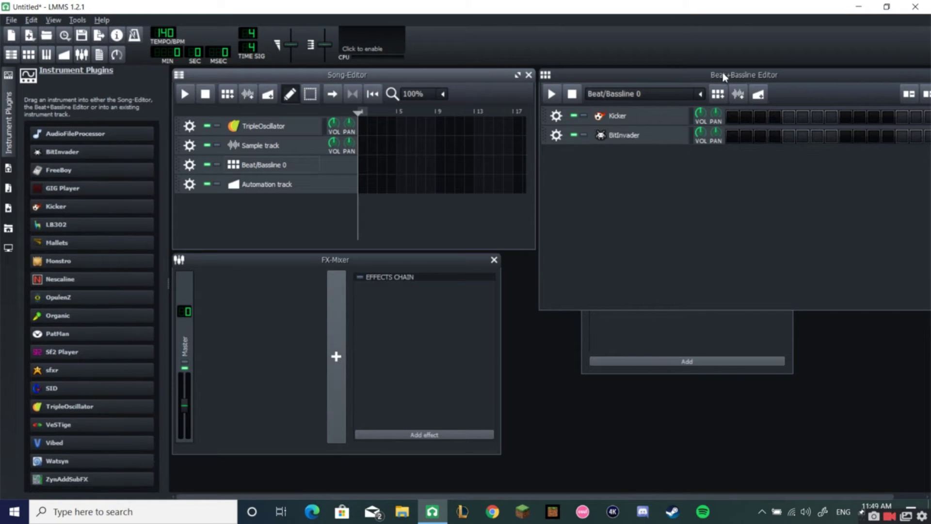
left_click_drag(726, 77, 484, 94)
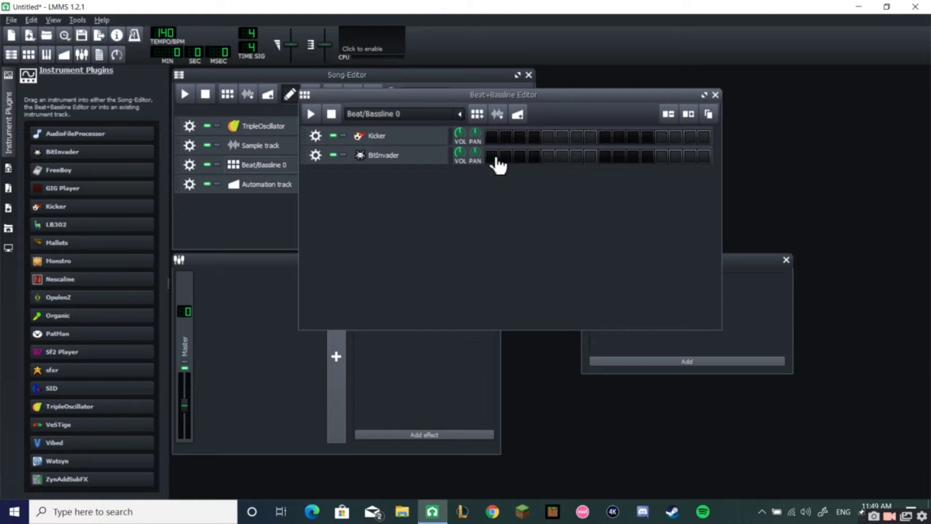
left_click(311, 114)
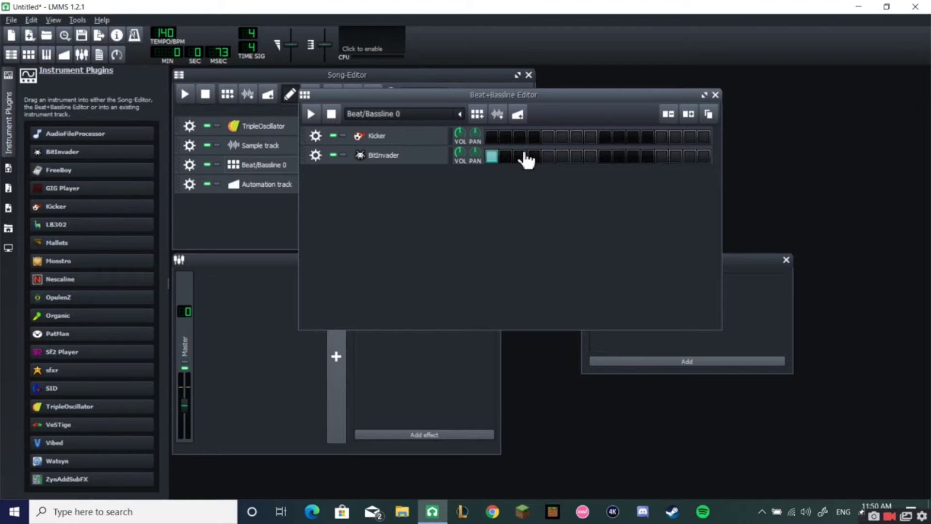
left_click_drag(545, 102, 664, 97)
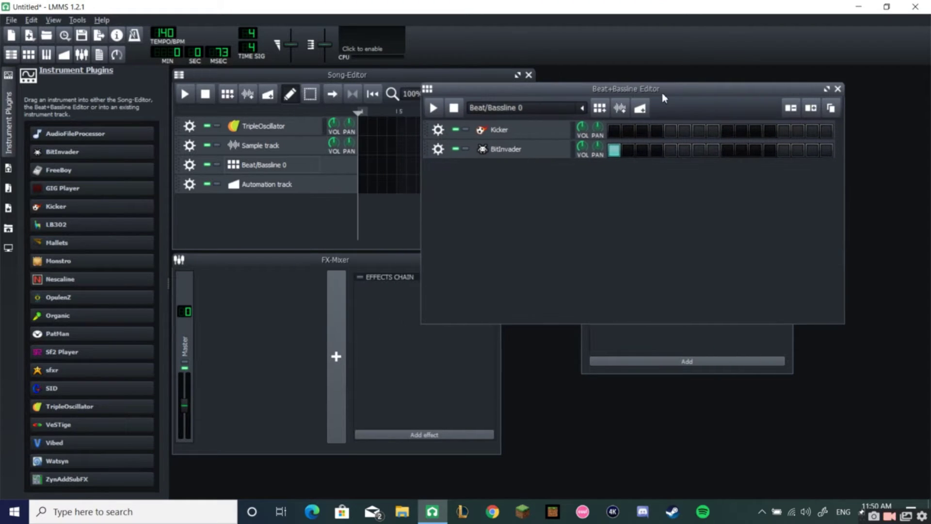
Open the BitInvader track in the Piano-Roll and audition several keys across the keyboard.
right_click(648, 165)
left_click(647, 166)
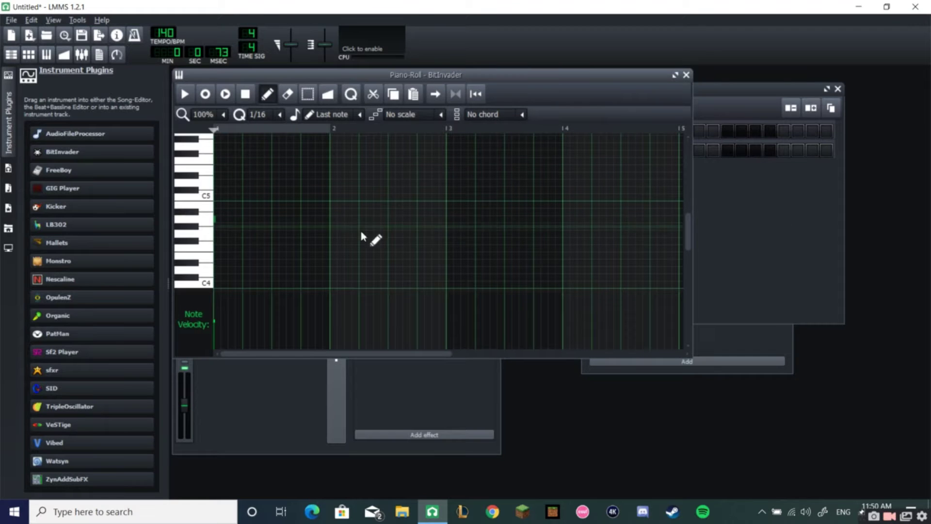
left_click(214, 223)
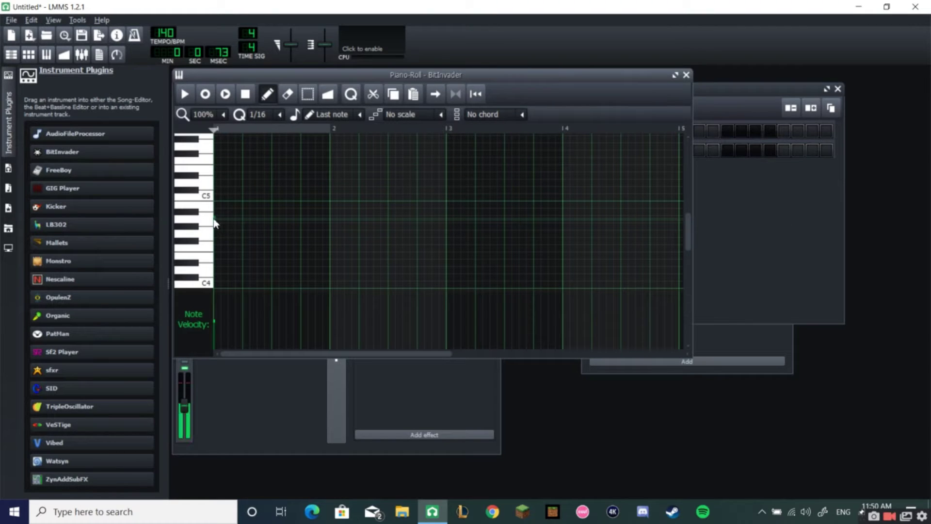
left_click(207, 280)
left_click(207, 176)
left_click(210, 155)
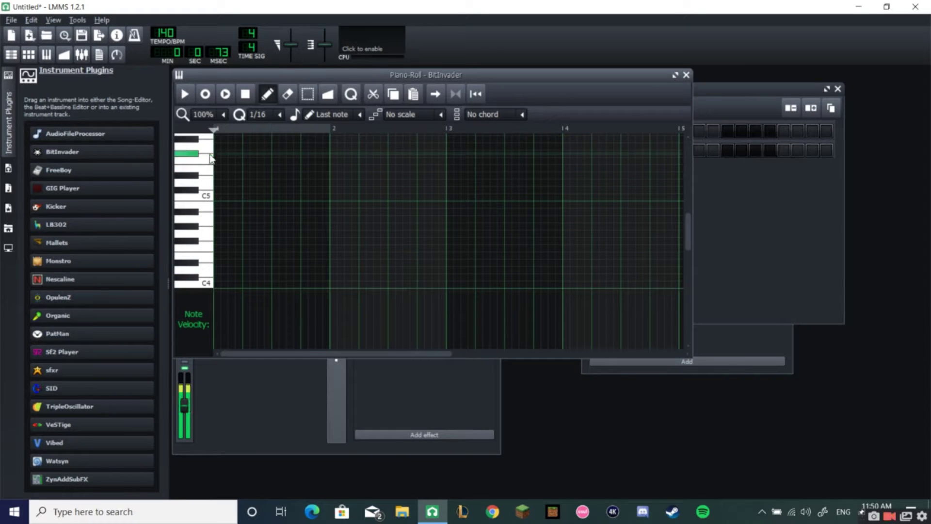
Try a short note near the start of bar 1 in the BitInvader Piano-Roll and remove it.
left_click(218, 228)
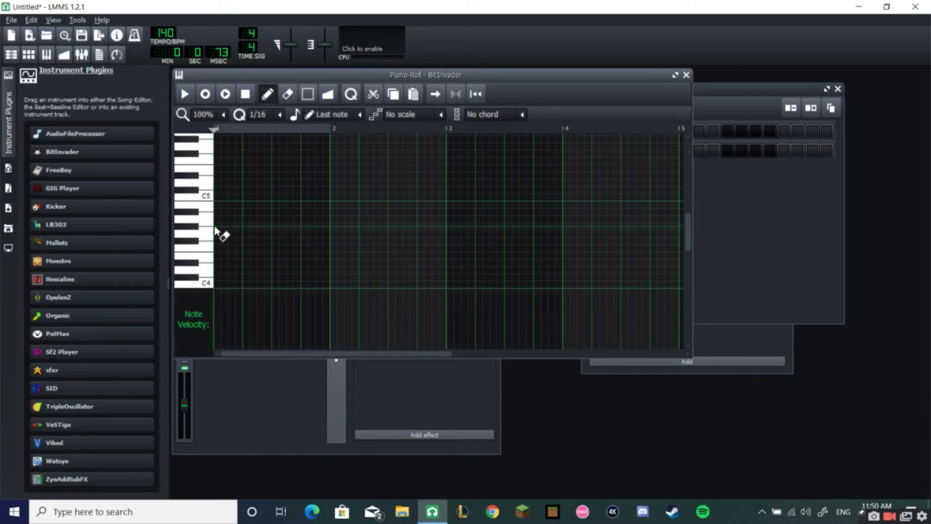
left_click(224, 237)
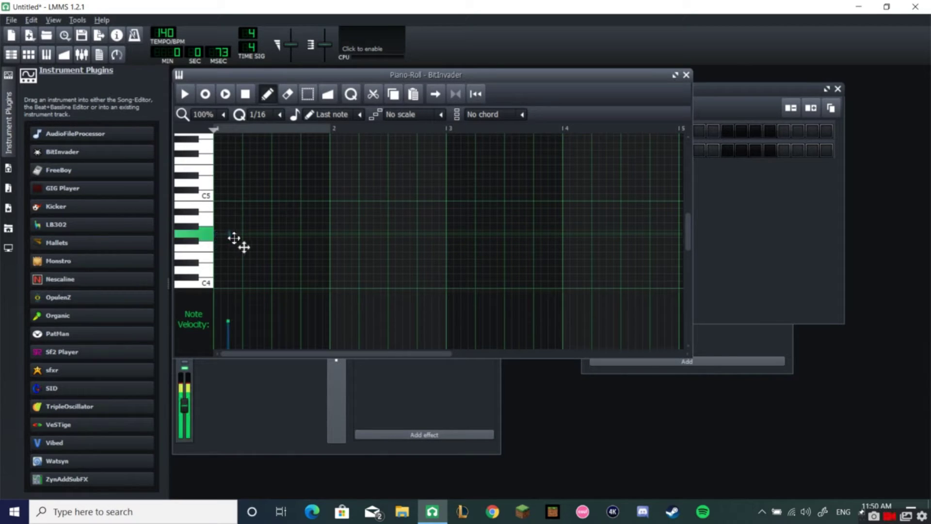
left_click_drag(234, 237, 175, 226)
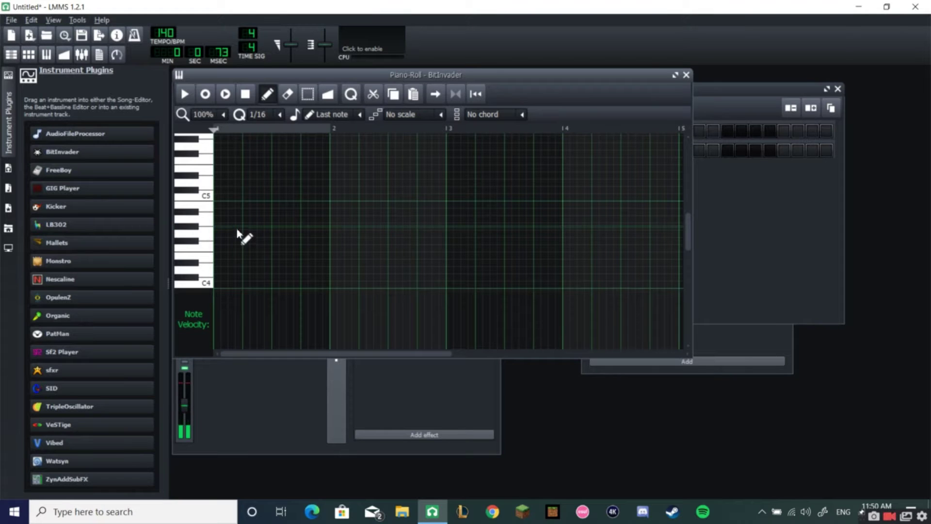
Set the Piano-Roll note length to 1/4, test one note at the start of bar 1, delete it and close the Piano-Roll.
left_click(360, 116)
left_click(335, 177)
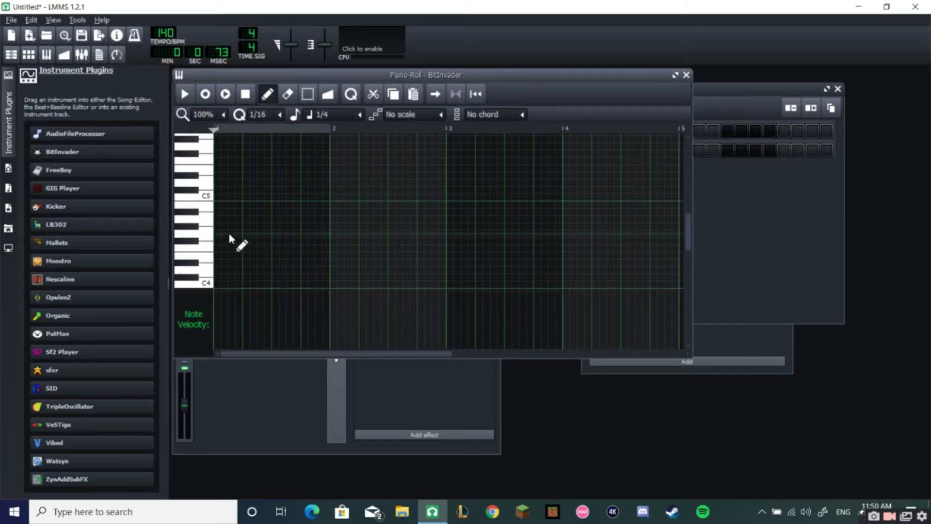
left_click(232, 226)
left_click_drag(233, 226, 226, 219)
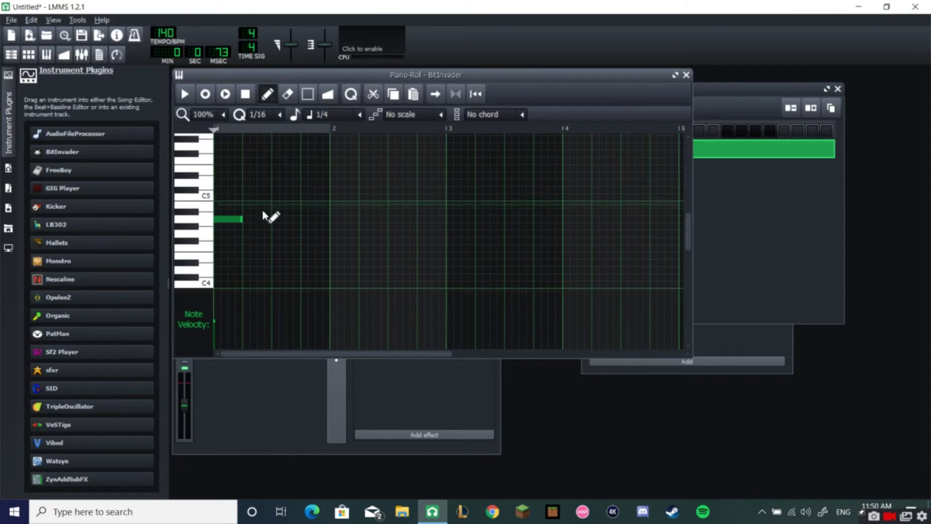
right_click(237, 221)
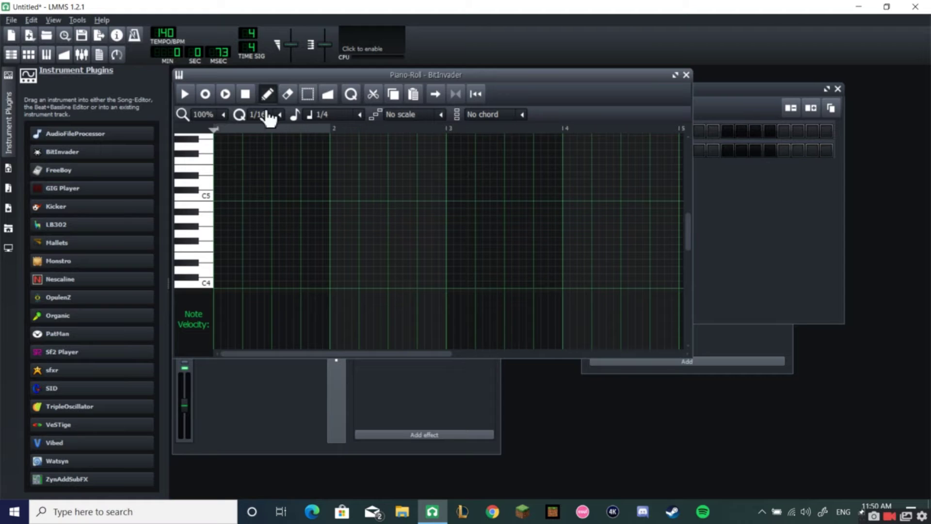
left_click(686, 75)
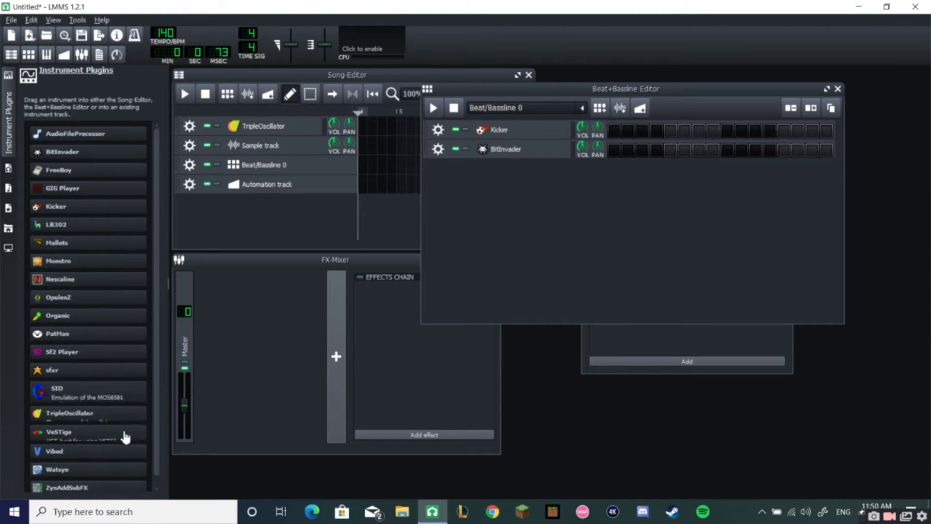
View the project list, and audition bass_acid01.ogg from the basses folder of My Samples.
left_click(8, 170)
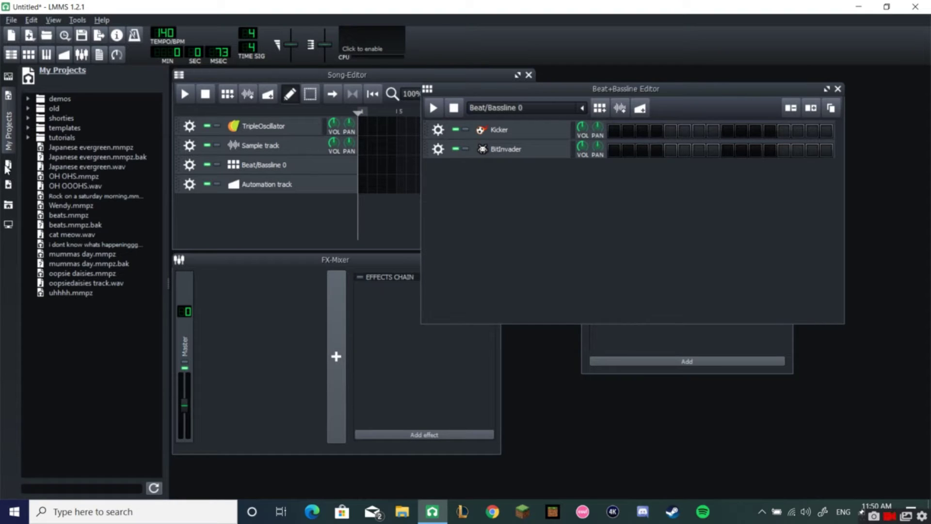
left_click(8, 167)
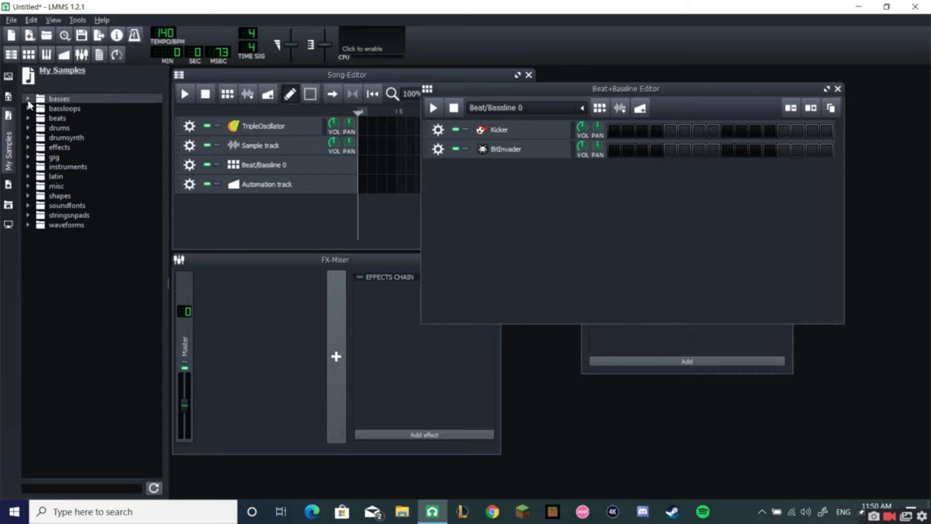
left_click(28, 99)
left_click(69, 129)
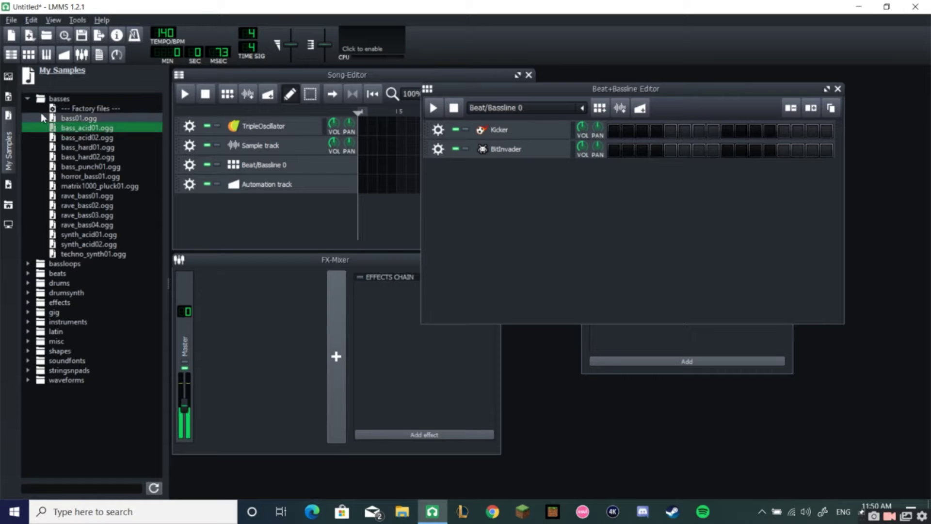
left_click(28, 98)
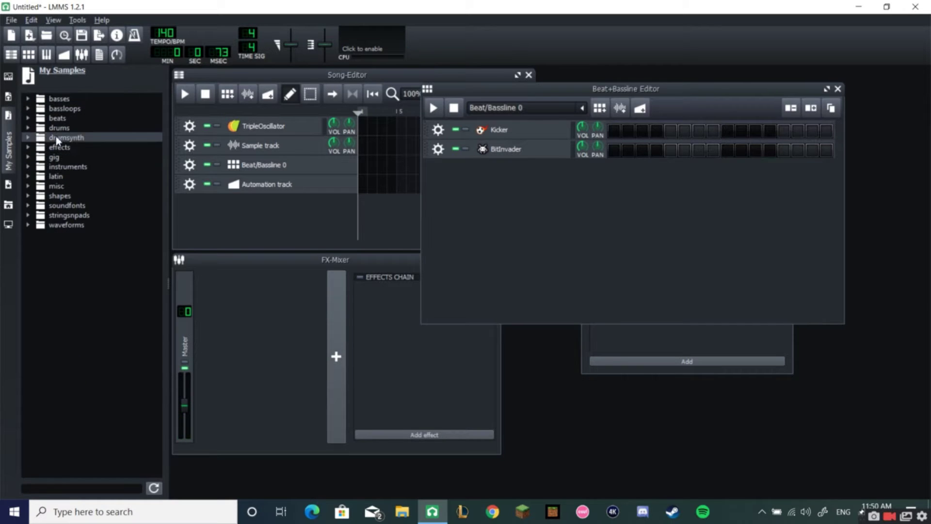
Audition break02.ogg from the beats sample folder, and look at the My Presets list.
left_click(28, 118)
left_click(75, 156)
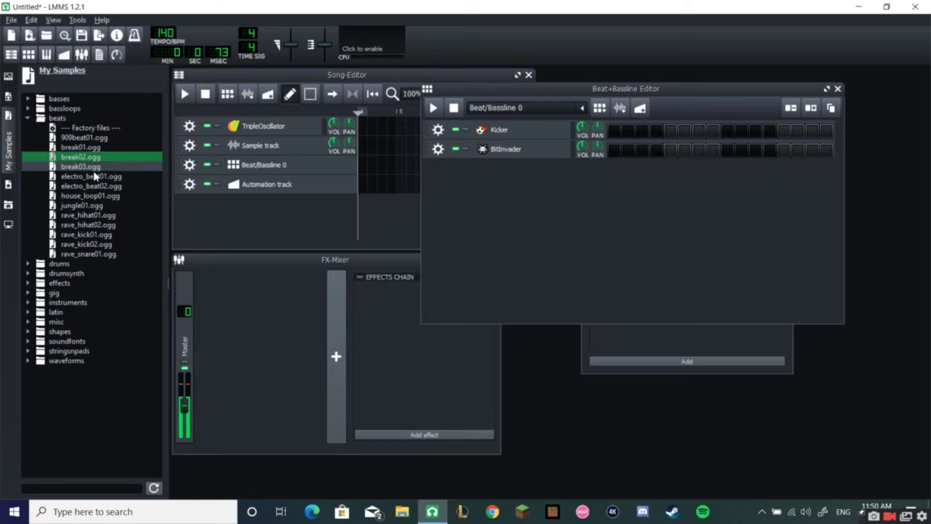
left_click(27, 120)
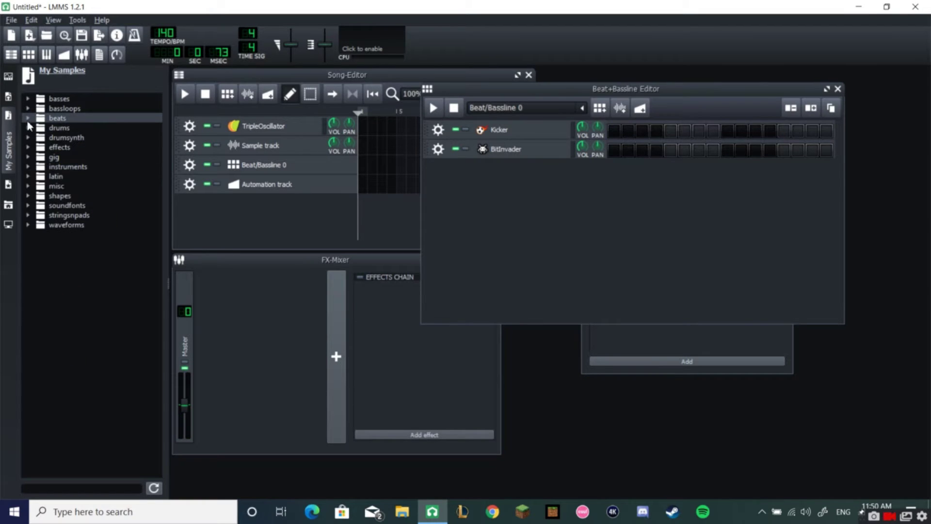
left_click(8, 185)
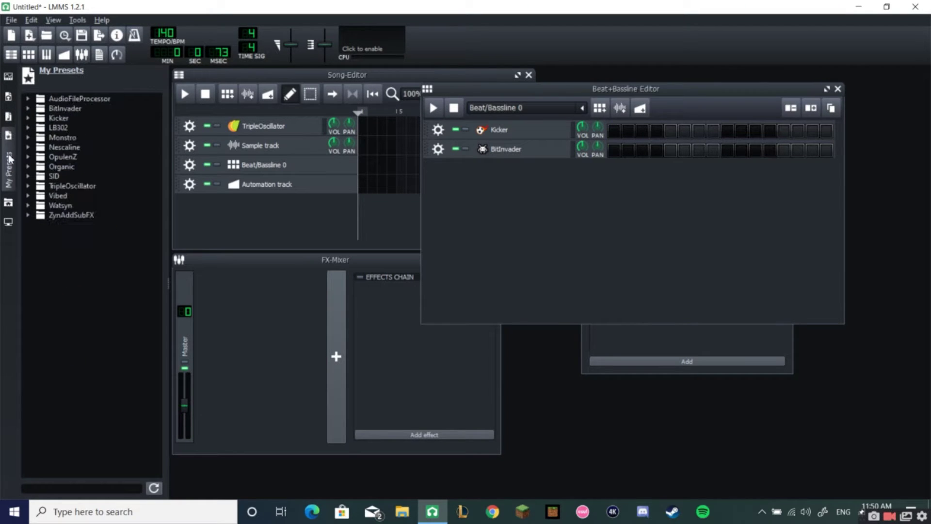
Audition a bass drum from the drums sample folder and add bassdrum01.ogg to the Beat+Bassline Editor as a track.
left_click(8, 119)
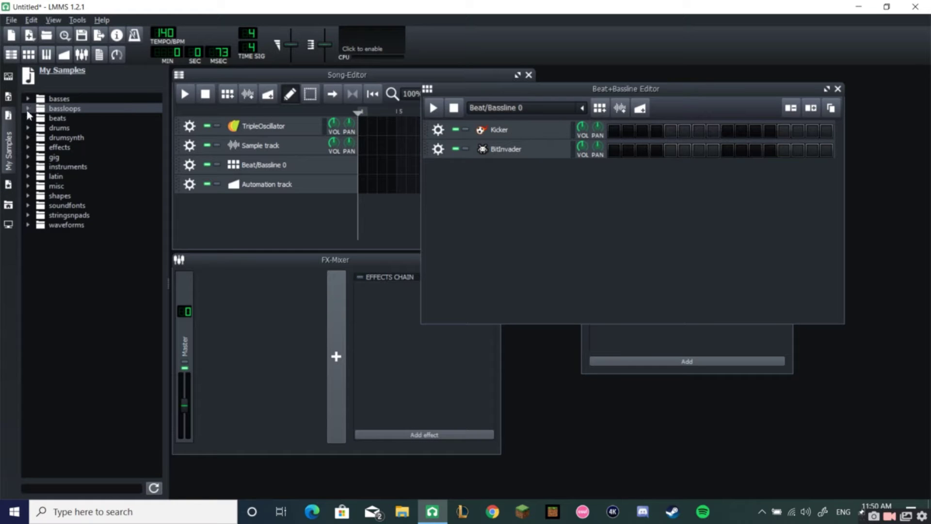
left_click(26, 125)
left_click(90, 156)
left_click_drag(89, 146, 525, 180)
Audition the clap samples and add clap01.ogg and clap04.ogg to the Beat+Bassline Editor as tracks.
left_click(91, 207)
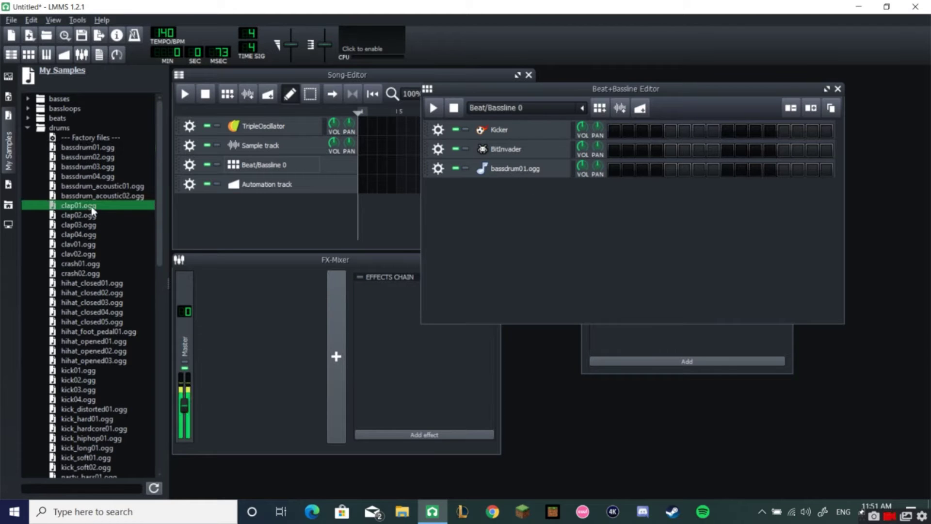
left_click_drag(574, 213, 573, 214)
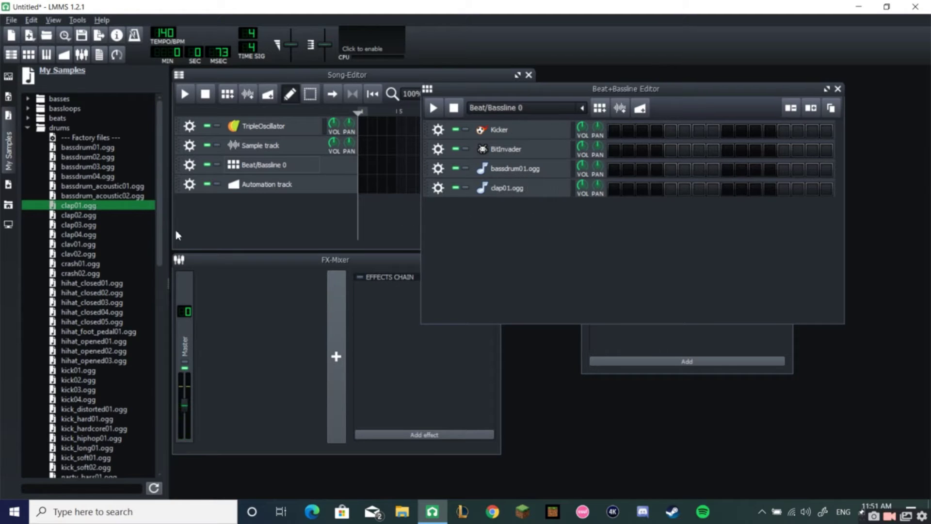
left_click(93, 225)
left_click(96, 235)
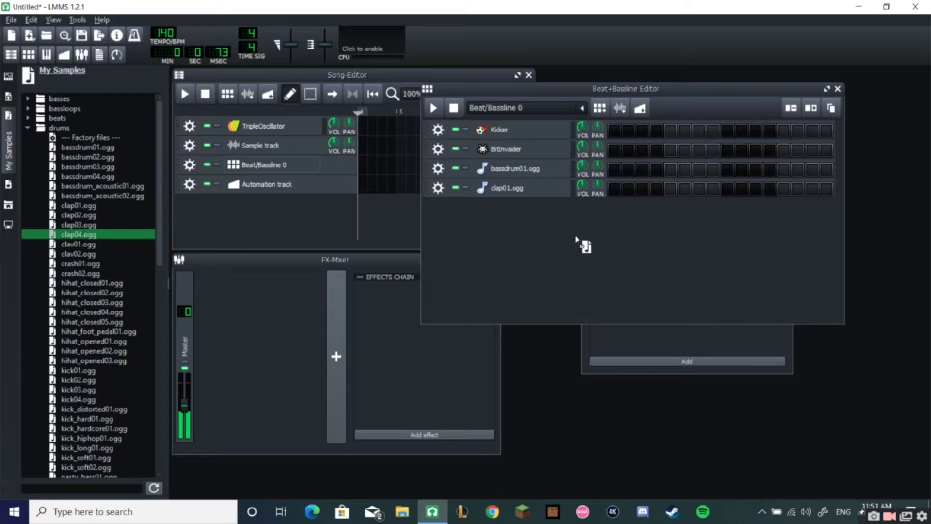
left_click_drag(577, 238, 578, 238)
Turn on steps 1, 5, 9 and 13 of the bassdrum01.ogg track in Beat/Bassline 0.
left_click(614, 169)
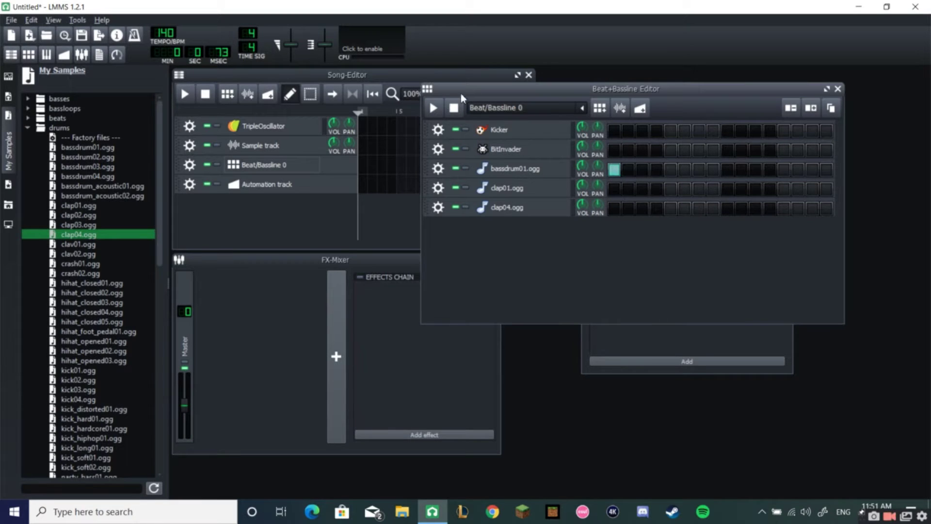
left_click(670, 169)
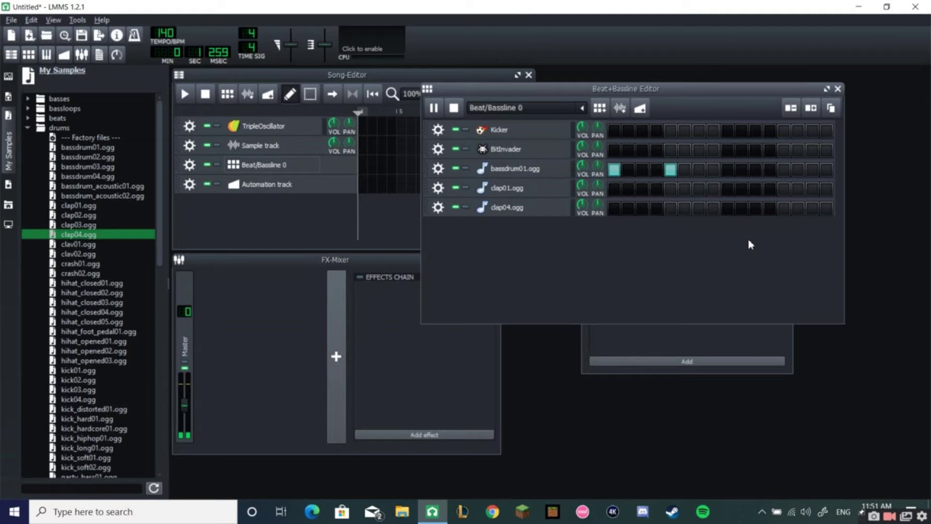
left_click(734, 173)
left_click(786, 172)
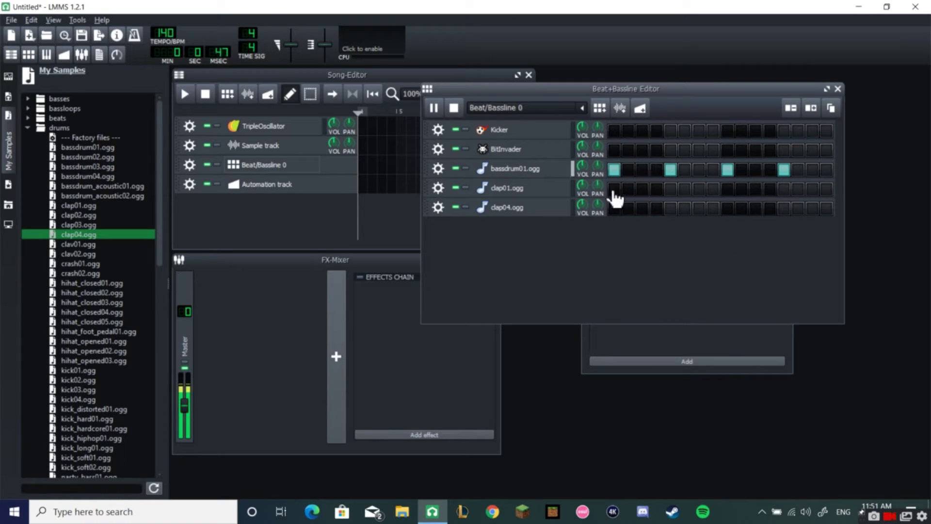
Turn on step 5 of clap01.ogg and step 13 of clap04.ogg in Beat/Bassline 0, and pause the pattern.
left_click(672, 190)
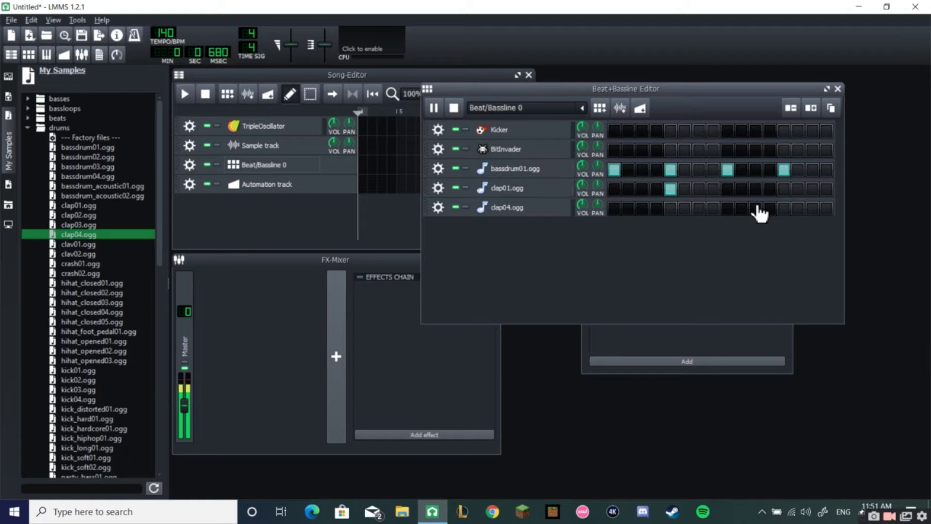
left_click(784, 189)
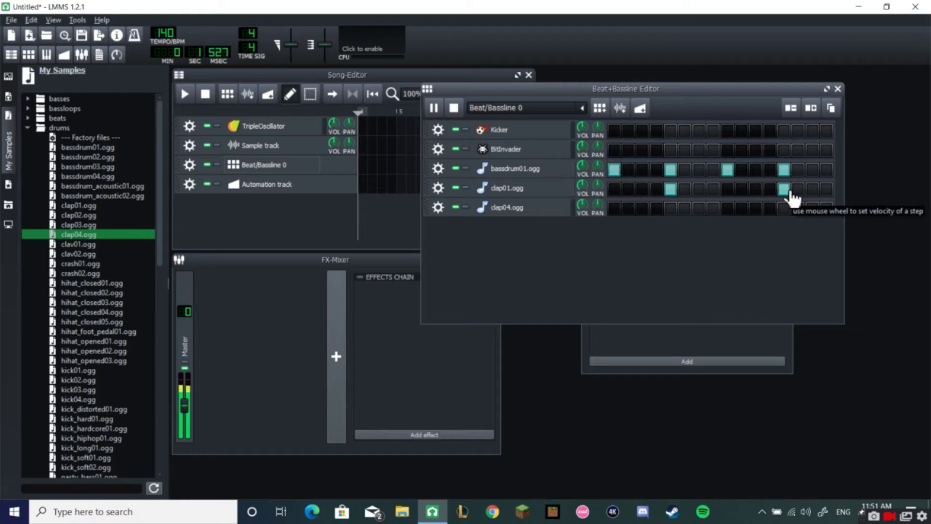
left_click(789, 192)
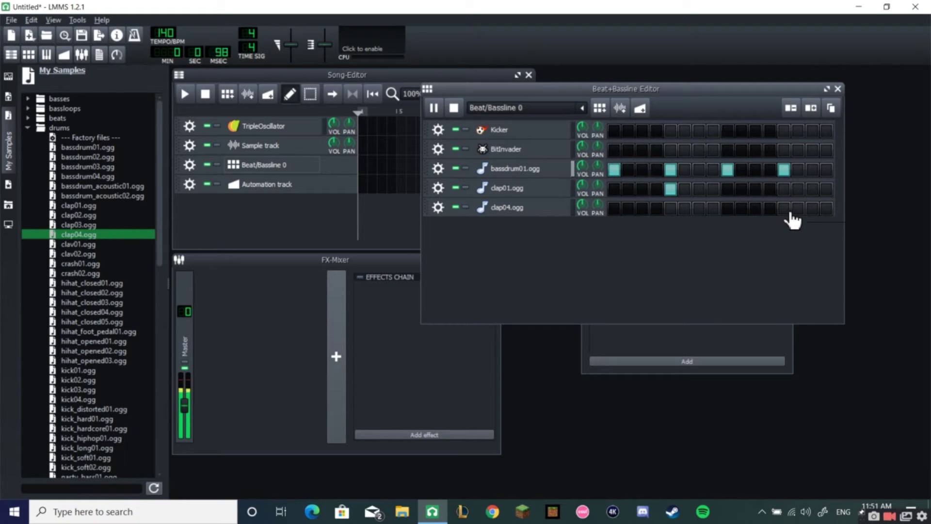
left_click(785, 210)
mouse_move(450, 78)
left_mouse_down()
mouse_move(613, 83)
mouse_move(454, 81)
left_mouse_up()
left_click(580, 94)
left_click(435, 109)
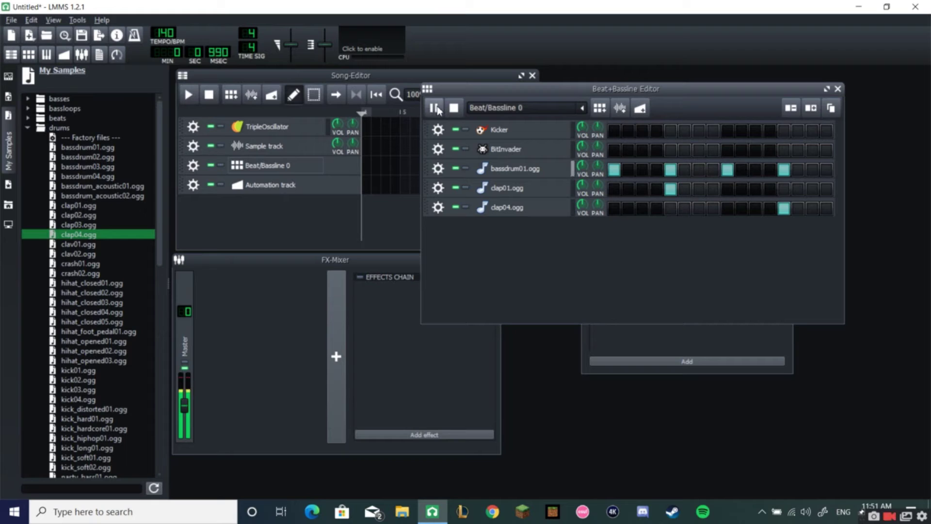
left_click(435, 108)
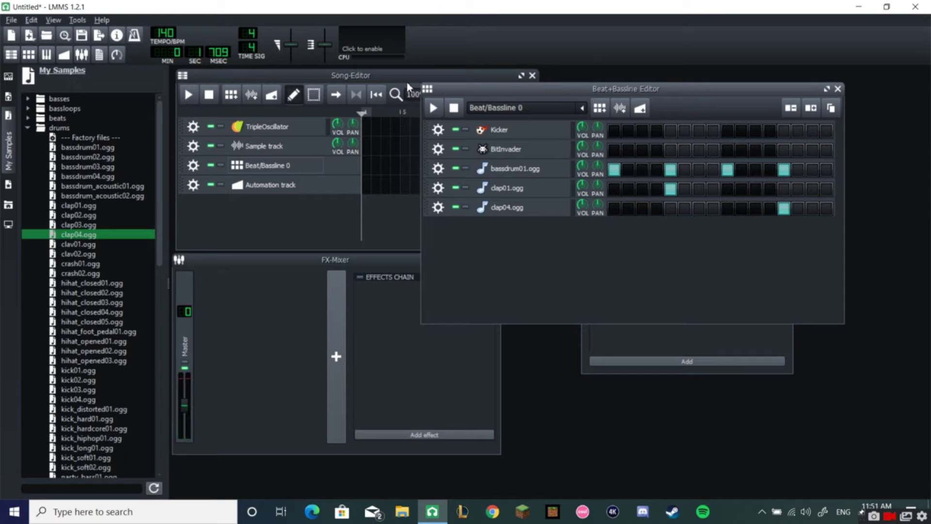
Move the Beat+Bassline Editor off the Song-Editor, place a Beat/Bassline 0 block at bar 1 and play the song briefly.
left_click(380, 73)
left_click_drag(611, 90, 722, 83)
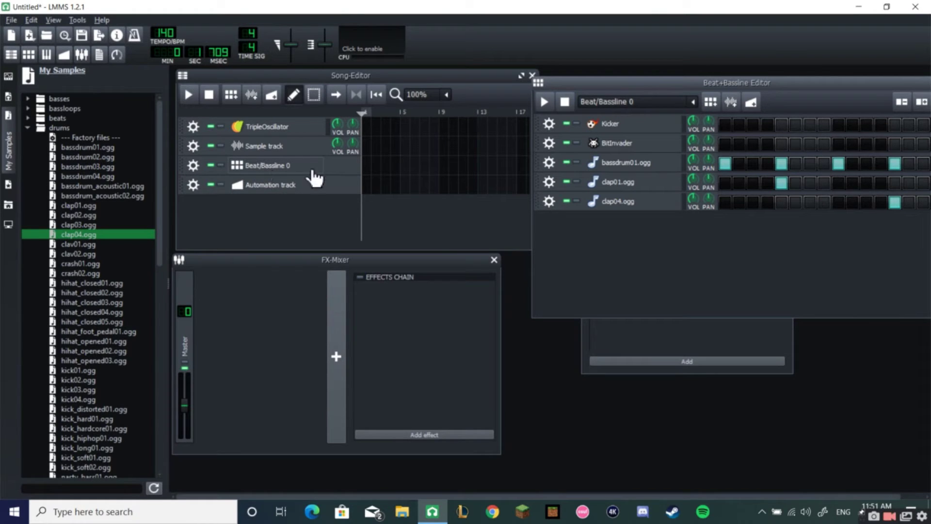
left_click(427, 75)
left_click(367, 168)
left_click(191, 96)
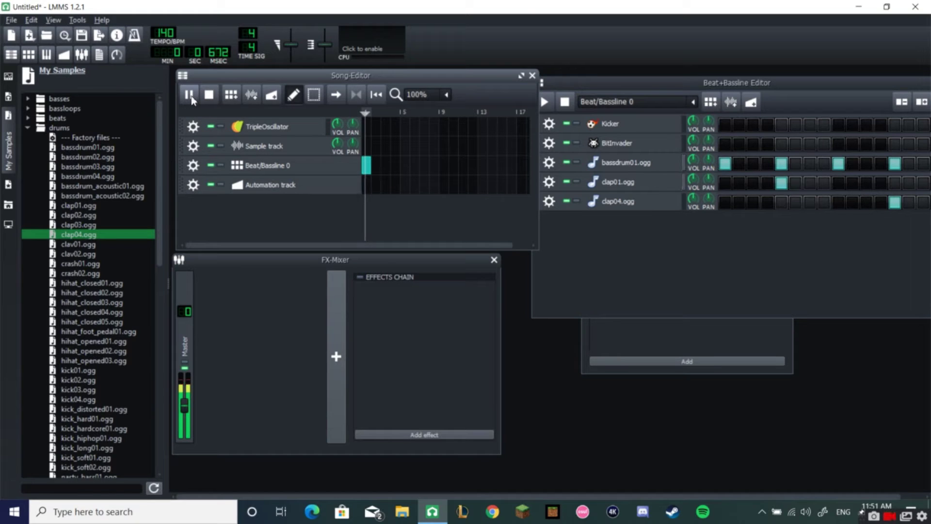
left_click(190, 95)
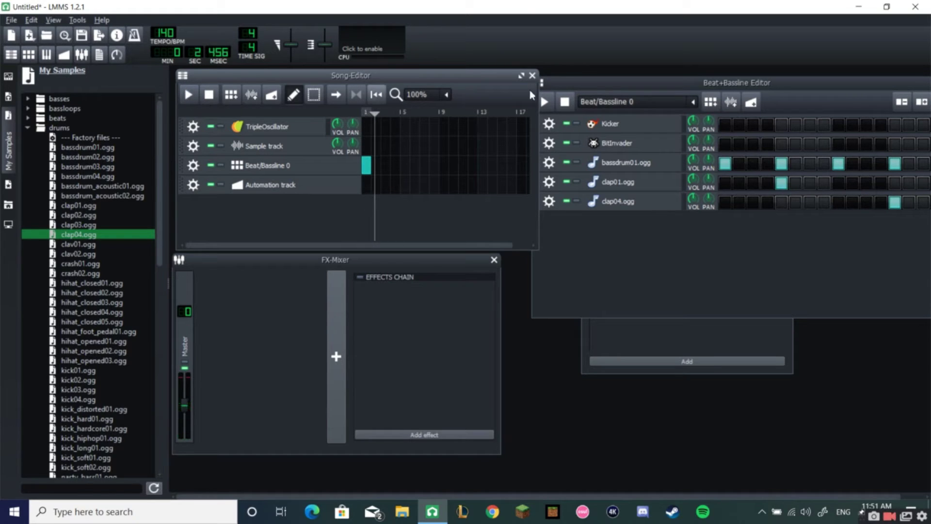
Add a second beat/bassline from the Beat+Bassline Editor and shift the editor window until all its steps are visible.
left_click(693, 83)
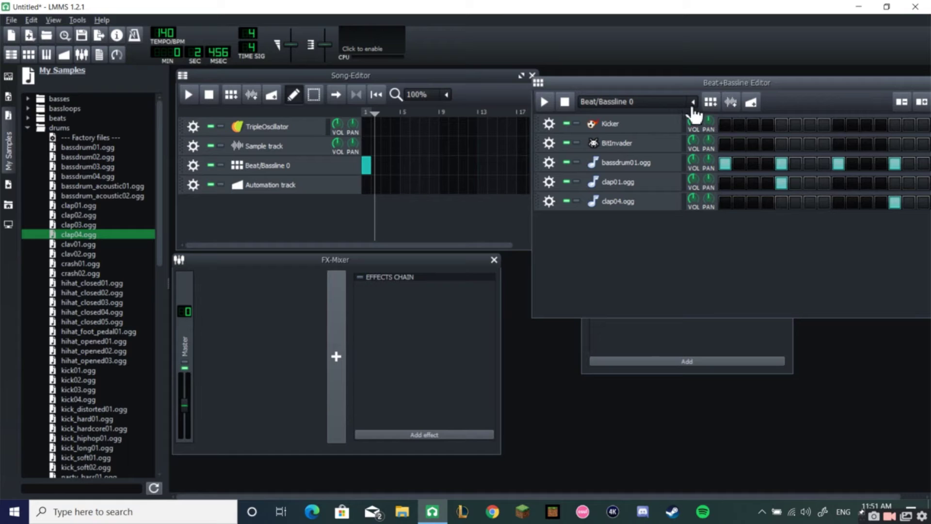
left_click(712, 103)
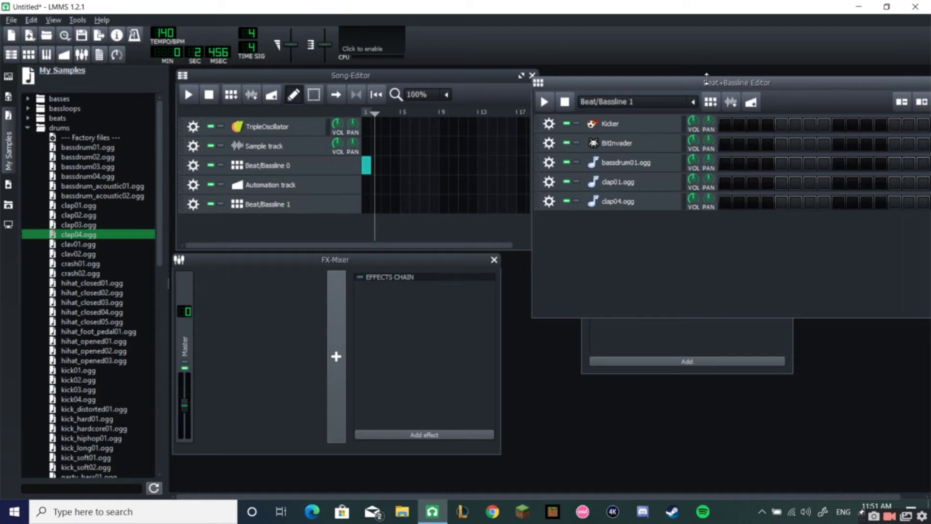
left_click_drag(714, 80, 666, 84)
Turn on steps 1, 5, 9 and 13 of bassdrum01.ogg in Beat/Bassline 1 and play the pattern.
left_click(679, 169)
left_click(734, 168)
left_click(790, 169)
left_click(847, 169)
left_click(496, 107)
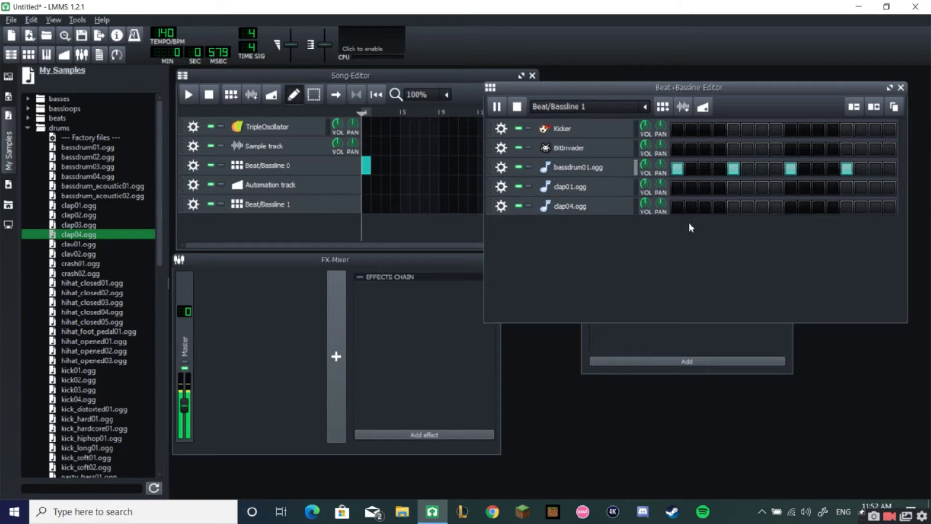
Turn on steps 5, 11 and 13 of the clap01.ogg track in Beat/Bassline 1, leaving its first step off.
left_click(677, 188)
left_click(679, 188)
left_click(734, 188)
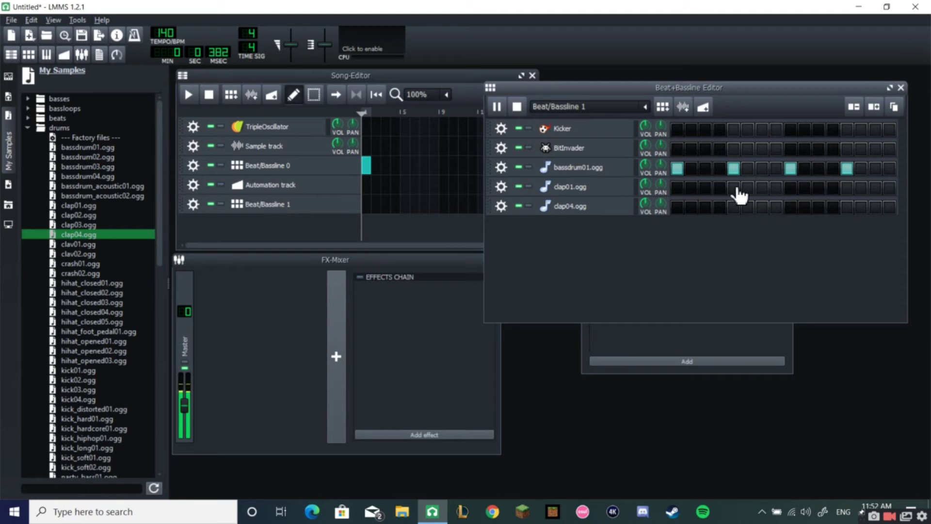
left_click(820, 188)
left_click(847, 187)
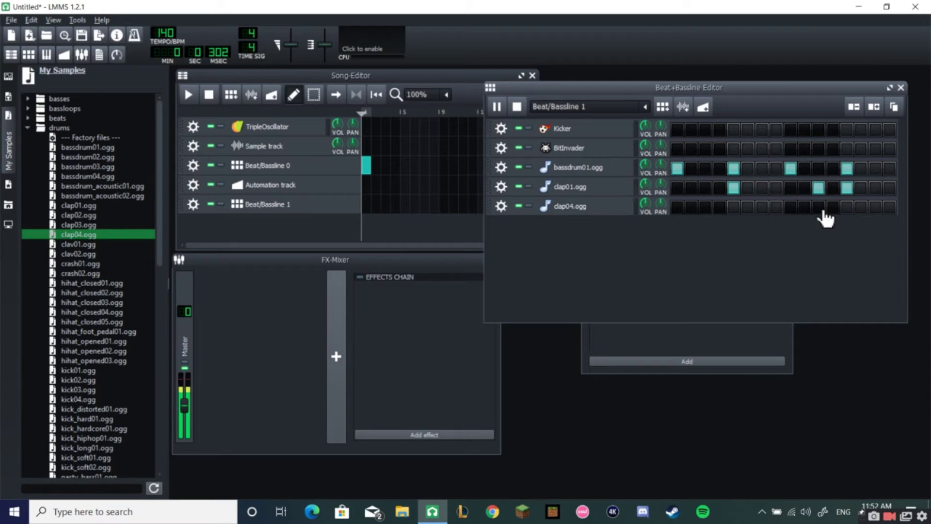
Replace the clap01.ogg hits on steps 11 and 13 with clap04.ogg hits, and pause the pattern.
left_click(847, 189)
left_click(847, 207)
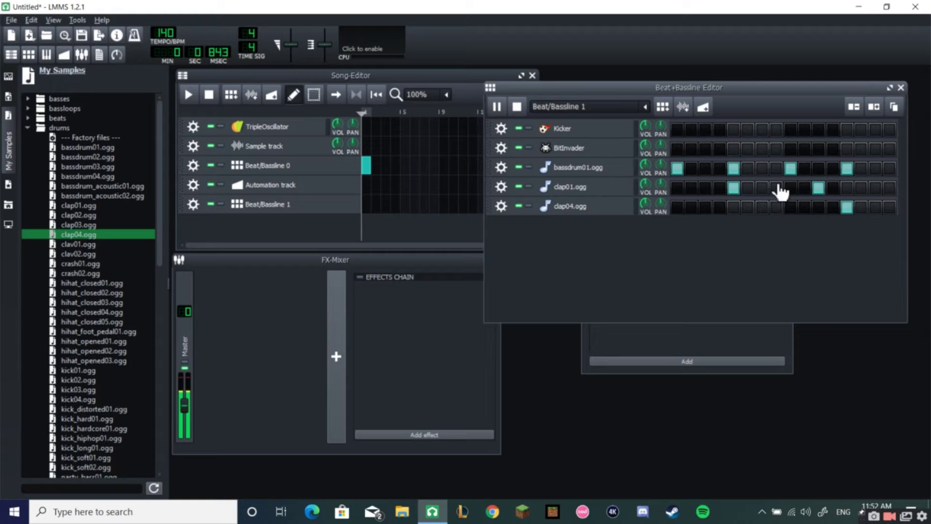
left_click(820, 190)
left_click(820, 208)
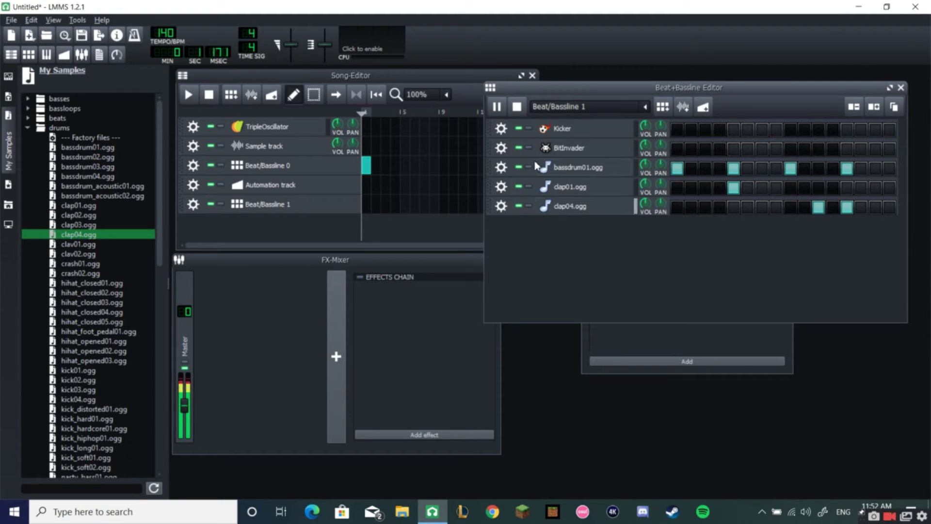
left_click(497, 108)
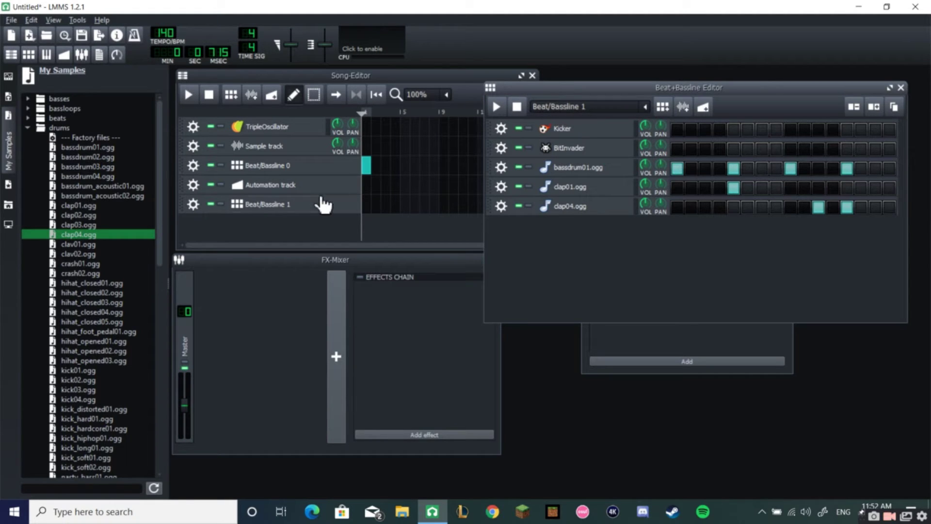
Place a Beat/Bassline 1 block at bar 2 in the Song-Editor and play the song.
left_click(377, 205)
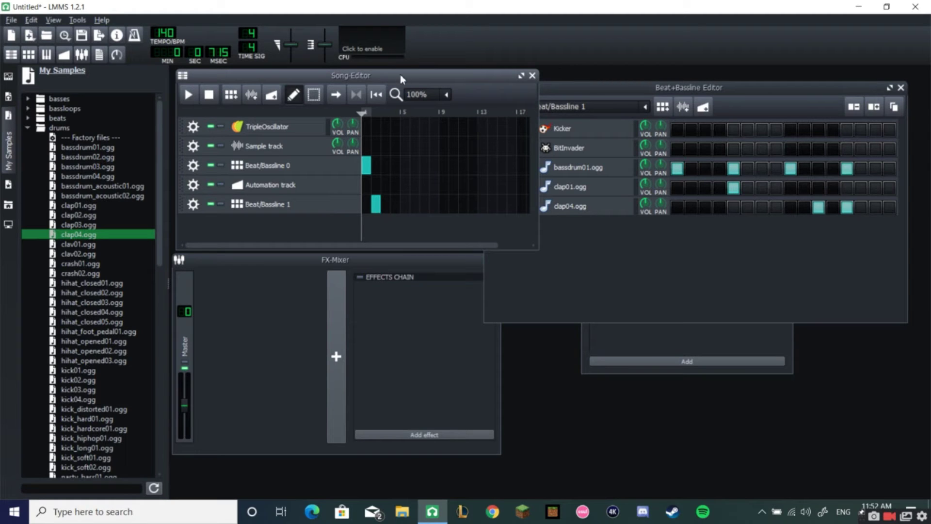
left_click(189, 95)
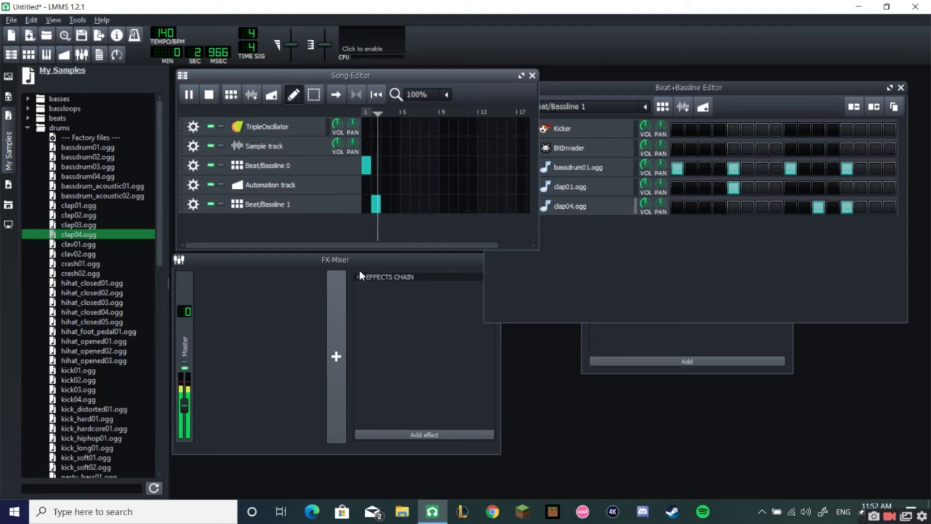
key("space")
Place Beat/Bassline 0 at bar 3 and Beat/Bassline 1 at bar 4, and play the song from the start.
left_click(394, 170)
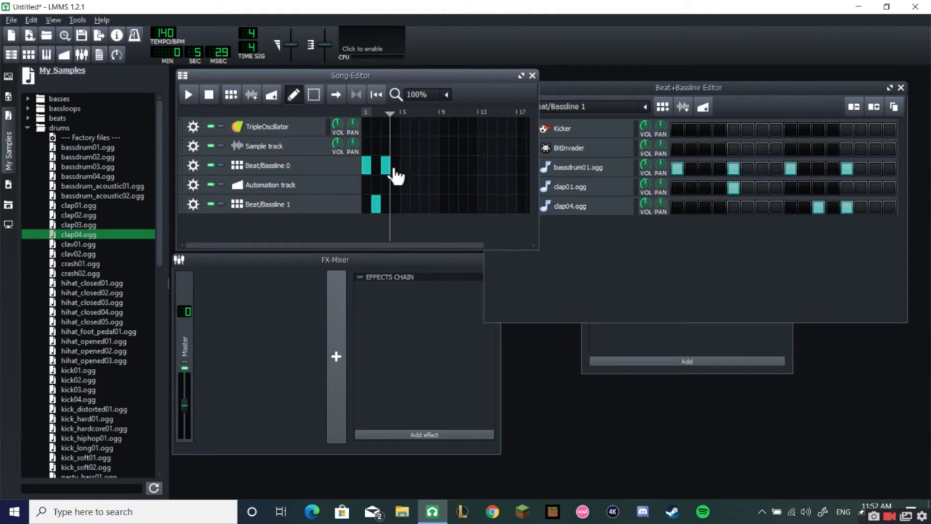
middle_click(386, 208)
left_click(395, 204)
left_click_drag(391, 114, 318, 117)
left_click(193, 101)
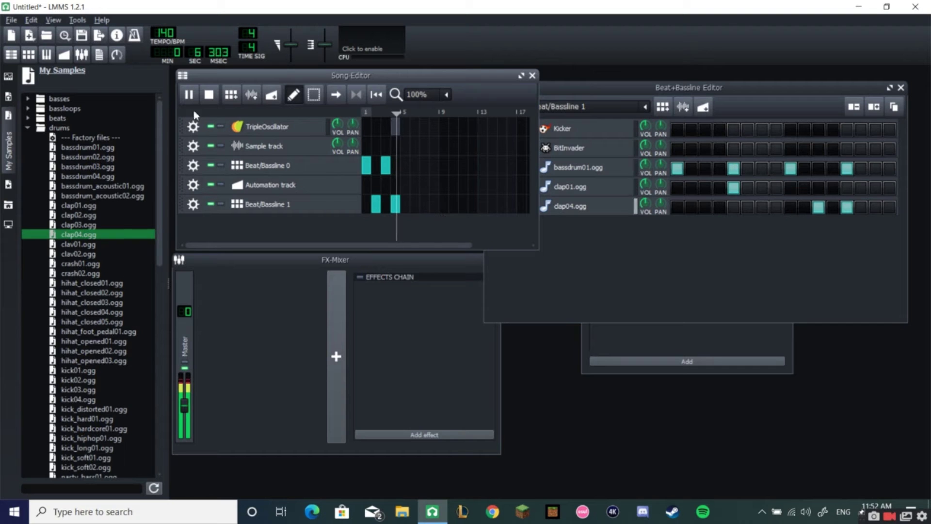
left_click(190, 94)
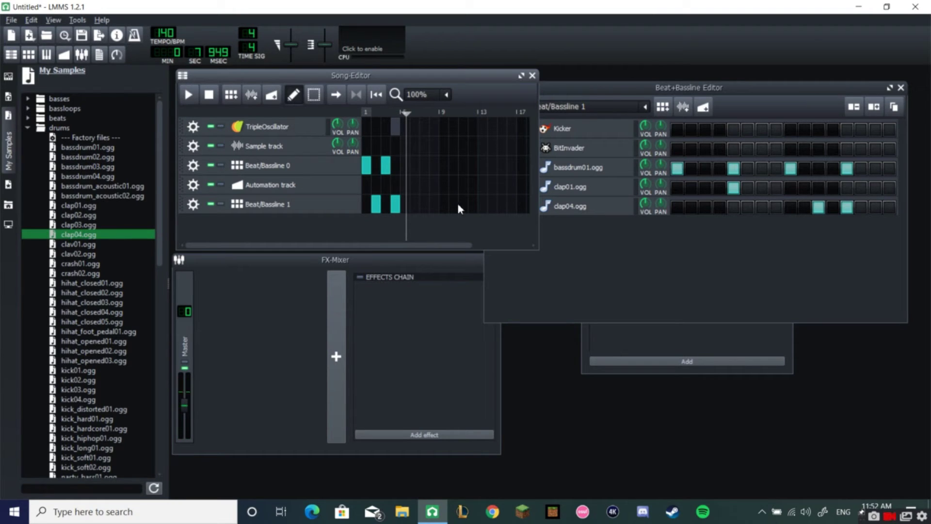
Clone the Beat/Bassline 1 track in the Song-Editor and play the song from the start, pausing after bar 3.
left_click(596, 250)
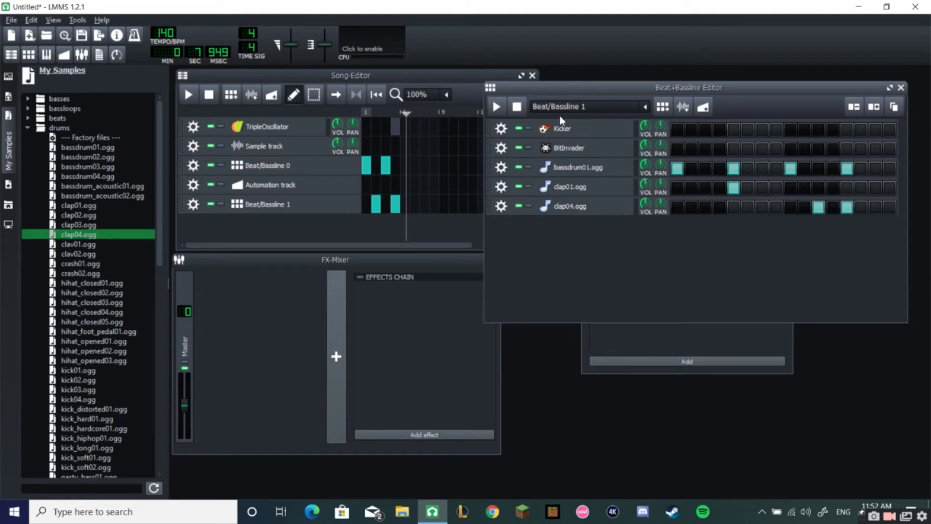
left_click(407, 78)
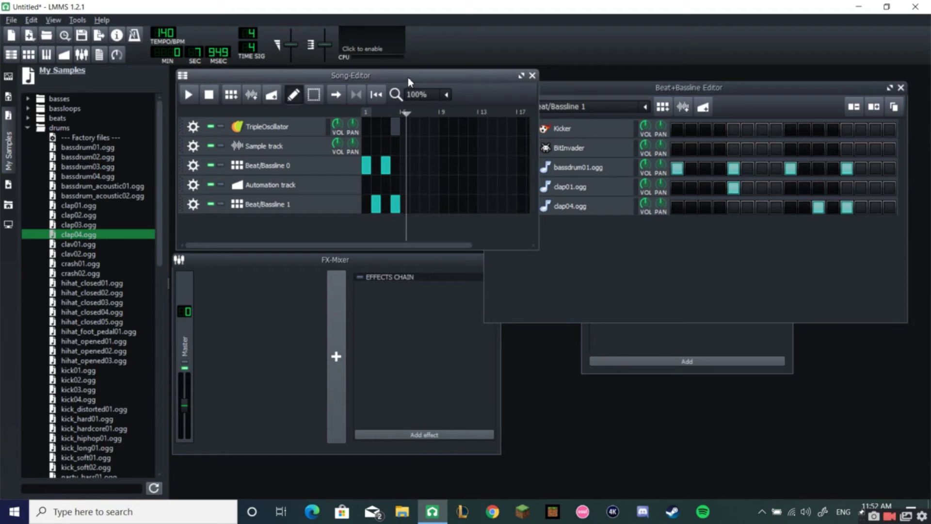
left_click(196, 208)
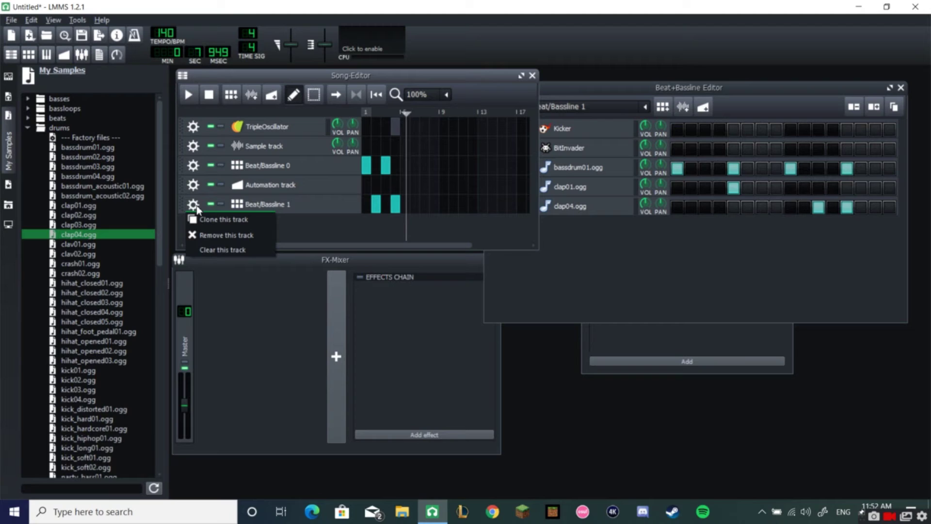
left_click(232, 222)
left_click(366, 113)
left_click(189, 94)
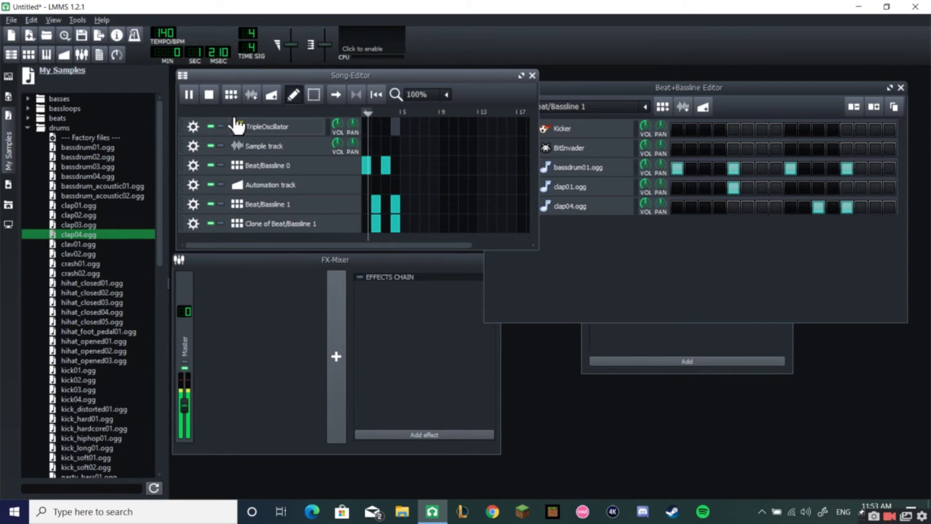
left_click(189, 97)
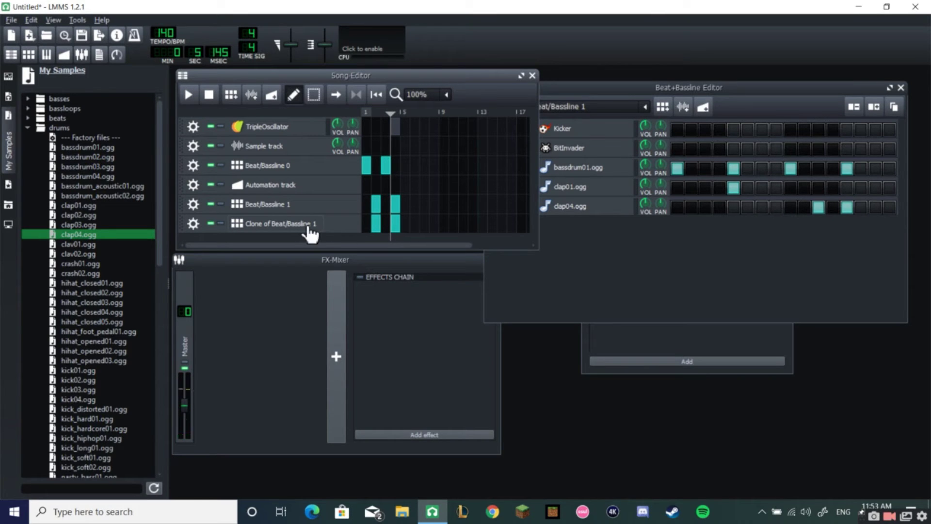
Compare the Beat/Bassline 1 pattern with its clone in the Beat+Bassline Editor, leaving Clone of Beat/Bassline 1 open.
left_click(657, 262)
left_click(637, 108)
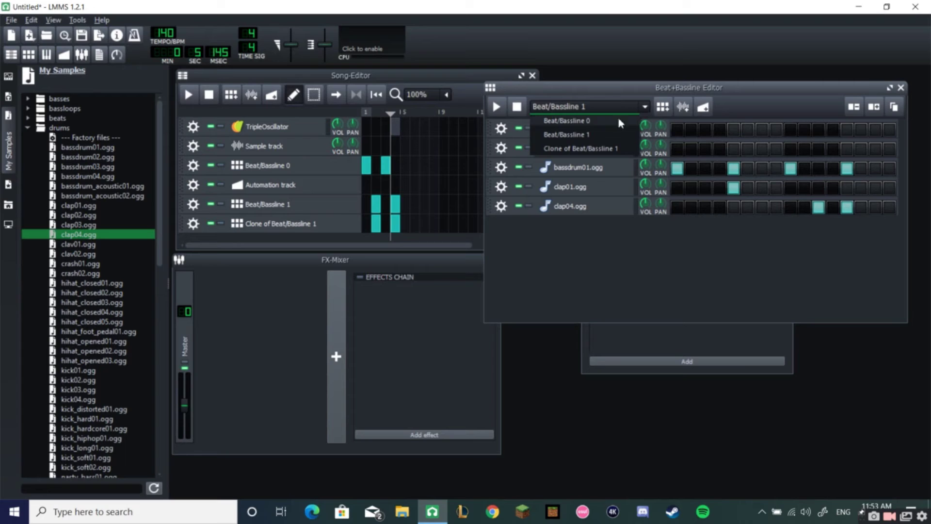
left_click(589, 148)
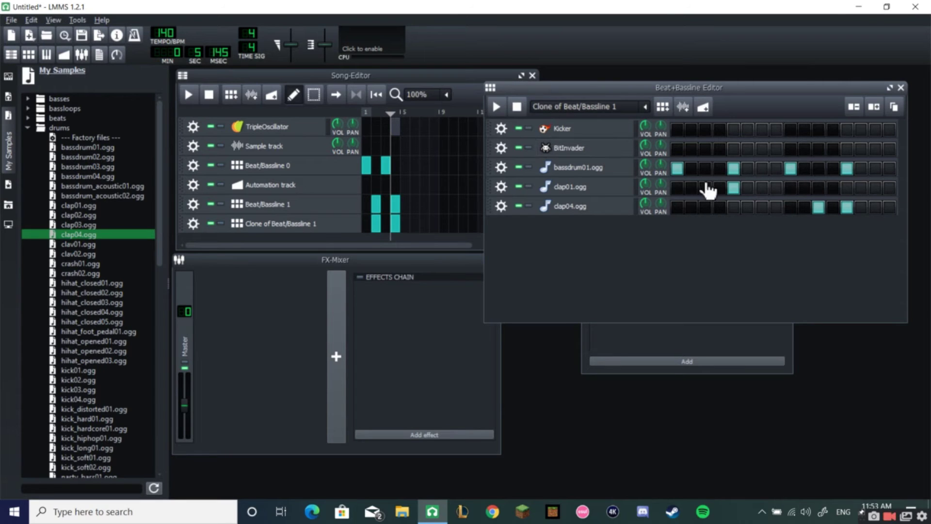
left_click(644, 108)
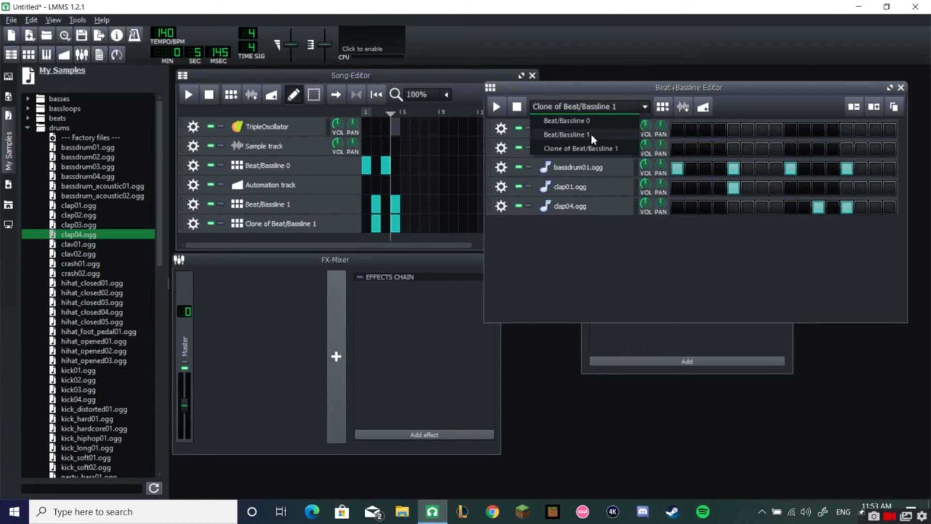
left_click(592, 135)
left_click(645, 108)
left_click(591, 149)
Clear every hit of the bassdrum01.ogg, clap01.ogg and clap04.ogg tracks in Clone of Beat/Bassline 1.
left_click(818, 208)
left_click(847, 208)
left_click(847, 168)
left_click(777, 169)
left_click(789, 168)
left_click(776, 169)
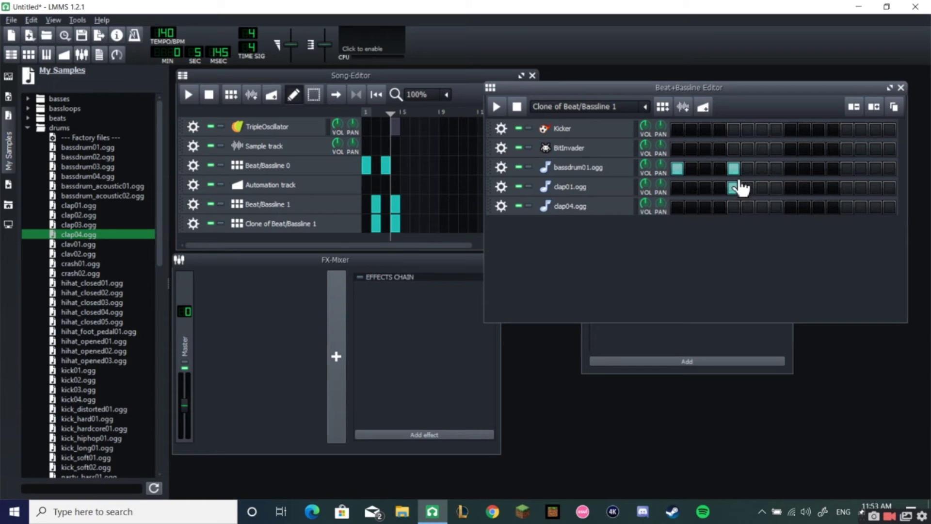
left_click(733, 168)
left_click(733, 188)
left_click(677, 169)
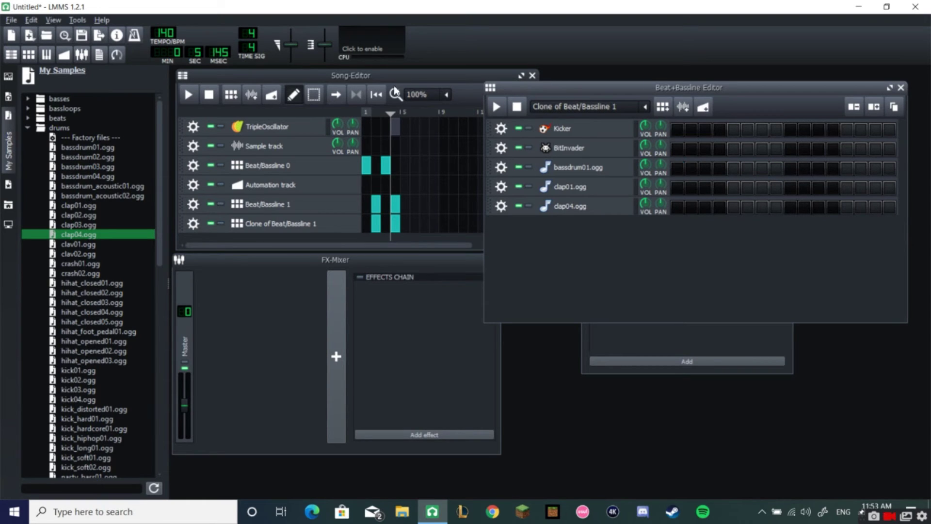
Play the song briefly and delete the Clone of Beat/Bassline 1 blocks at bars 2 and 4.
left_click(396, 94)
left_click(190, 95)
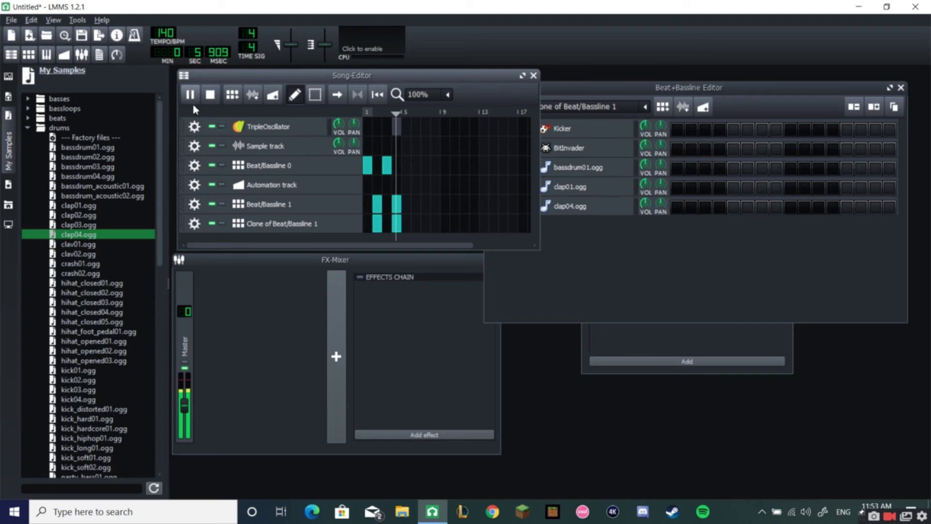
left_click(193, 102)
middle_click(396, 226)
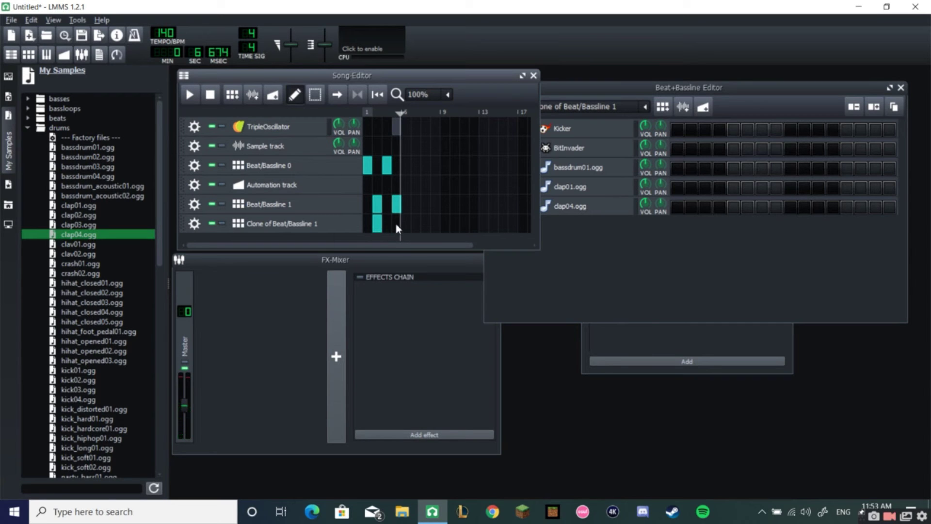
Add the church_organ01.ogg sample from the instruments folder as a track in the Beat+Bassline Editor.
left_click(604, 228)
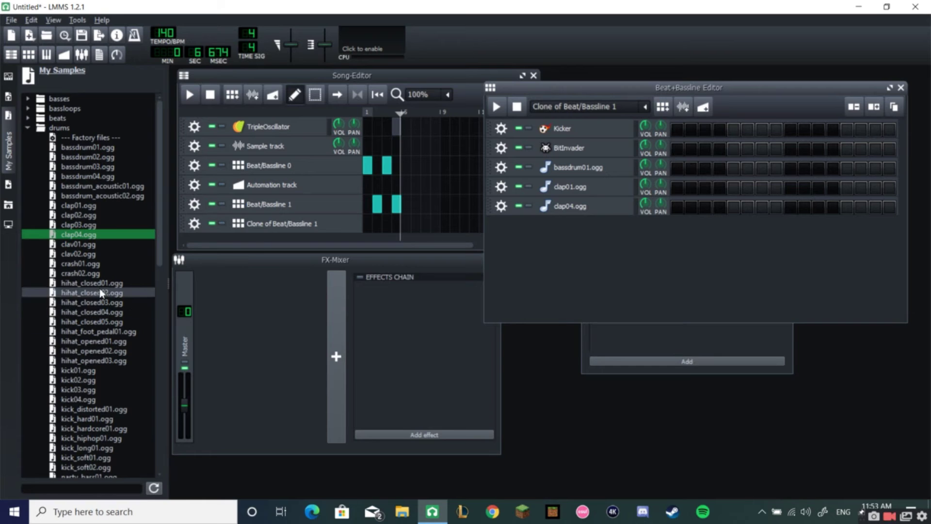
left_click(28, 128)
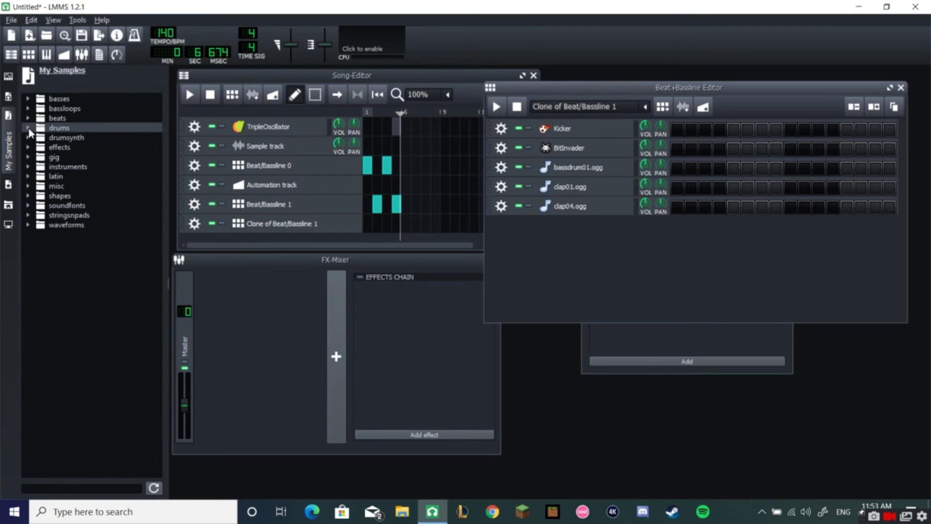
left_click(27, 166)
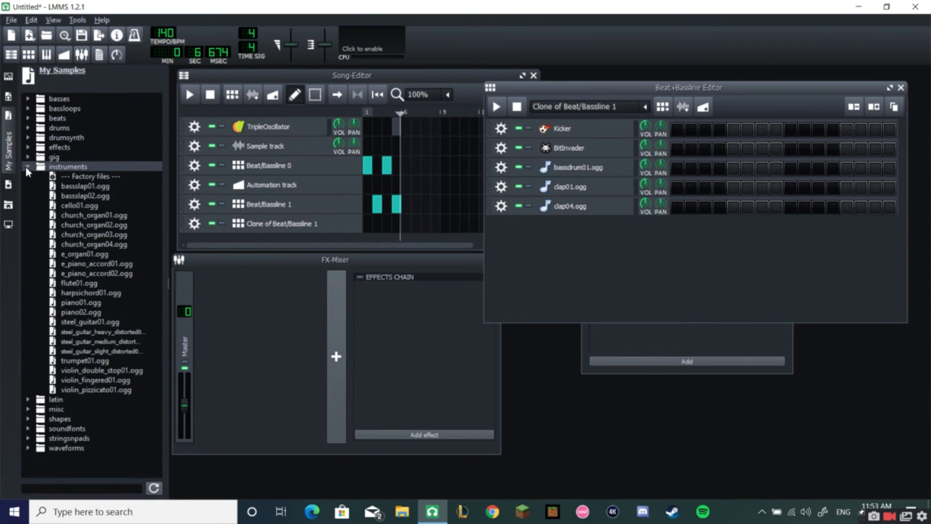
left_click(72, 215)
left_click_drag(73, 214, 544, 265)
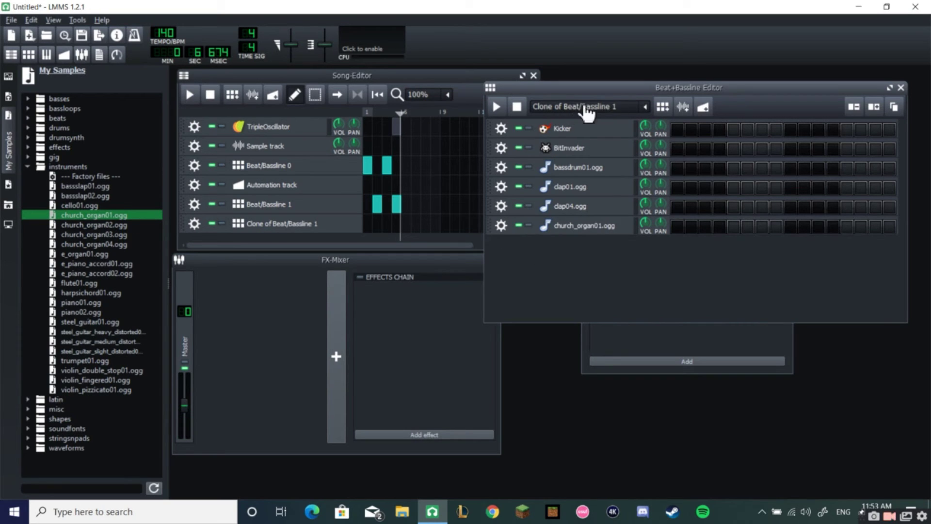
In the cloned pattern, put bassdrum01.ogg hits on steps 1, 5, 9 and 13 and clap01.ogg hits on steps 5 and 13 while playing it.
left_click(679, 170)
left_click(733, 168)
left_click(846, 168)
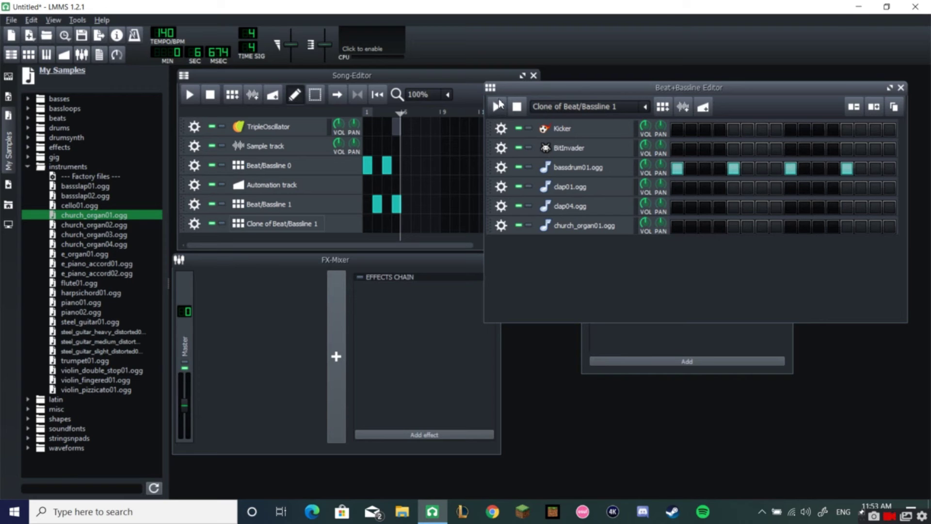
left_click(498, 105)
left_click(733, 188)
left_click(846, 188)
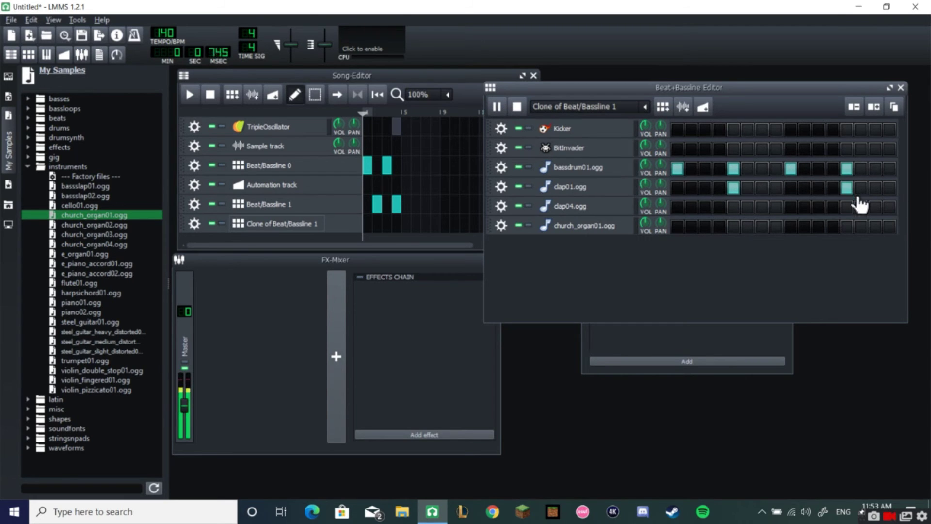
Open the church_organ01.ogg track in the Piano-Roll and arrange the editor windows so that its keyboard and grid are fully visible.
right_click(710, 228)
left_click(732, 237)
left_click_drag(624, 74, 604, 75)
left_click(701, 84)
left_click_drag(702, 85, 663, 88)
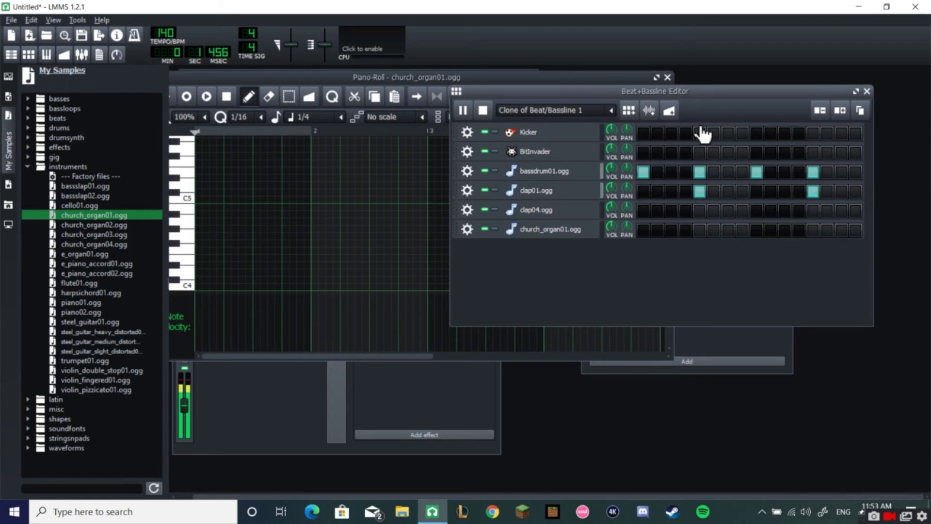
left_click_drag(481, 77, 535, 73)
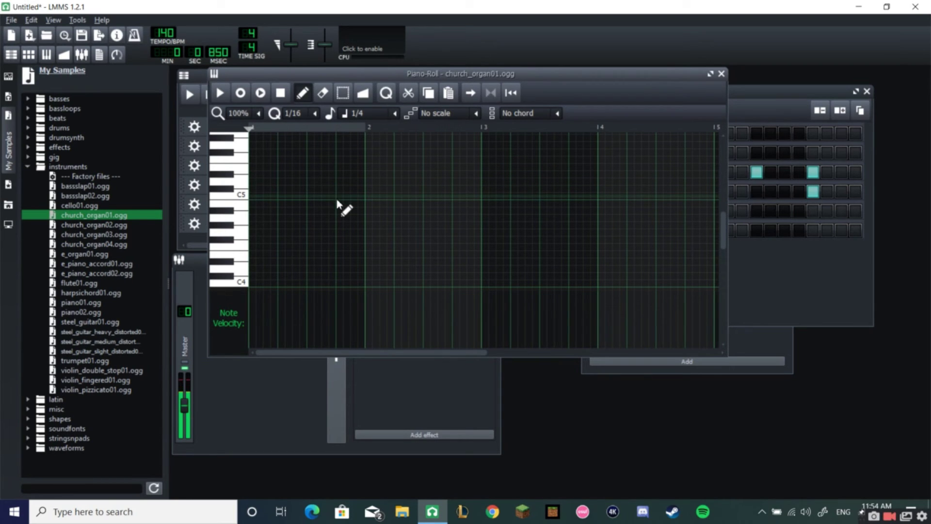
Audition the church organ's C5 key and the keys just below it on the Piano-Roll keyboard.
left_click(247, 196)
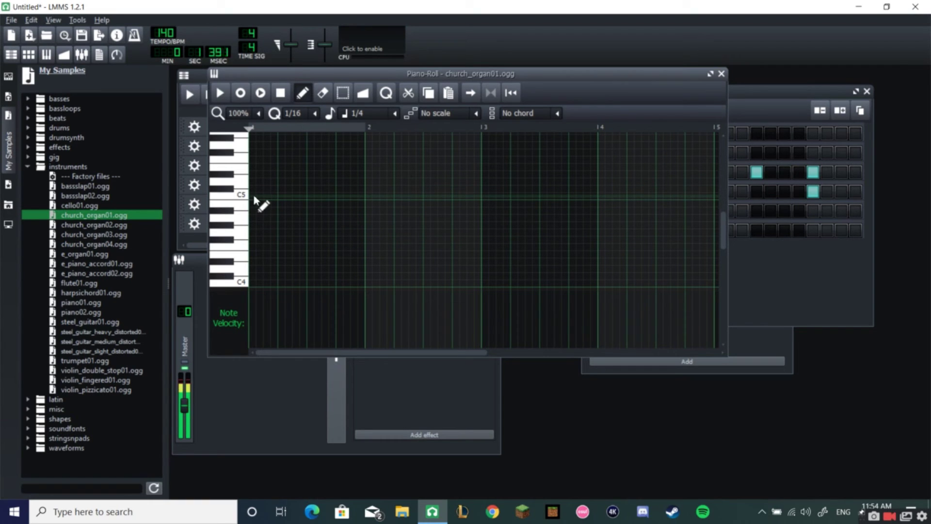
left_click(245, 212)
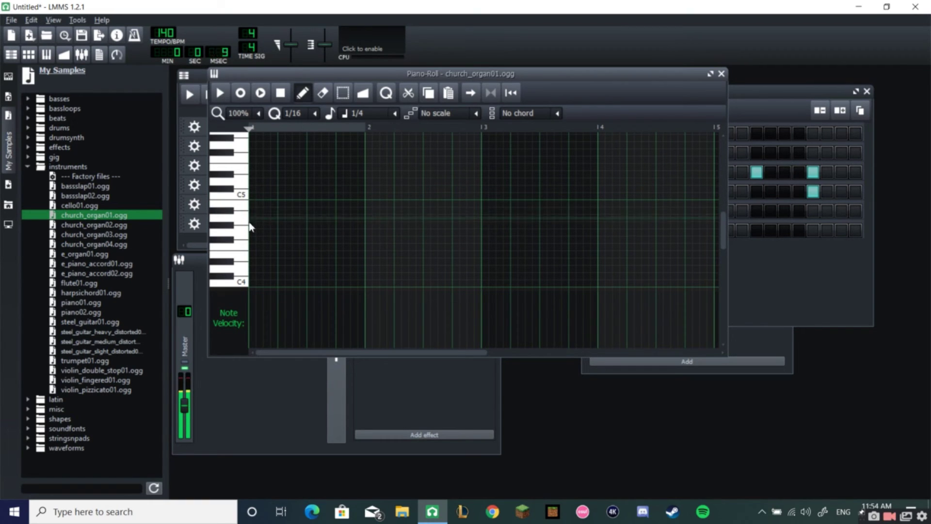
left_click(246, 214)
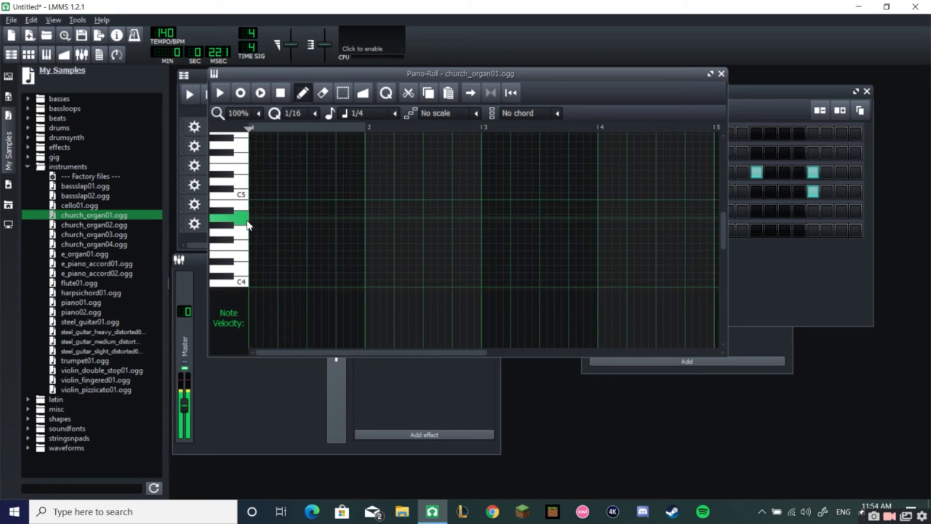
Draw 1/8-long C5 and C#5 organ notes back to back from the start of bar 1, with the note length set to Last note.
left_click(254, 197)
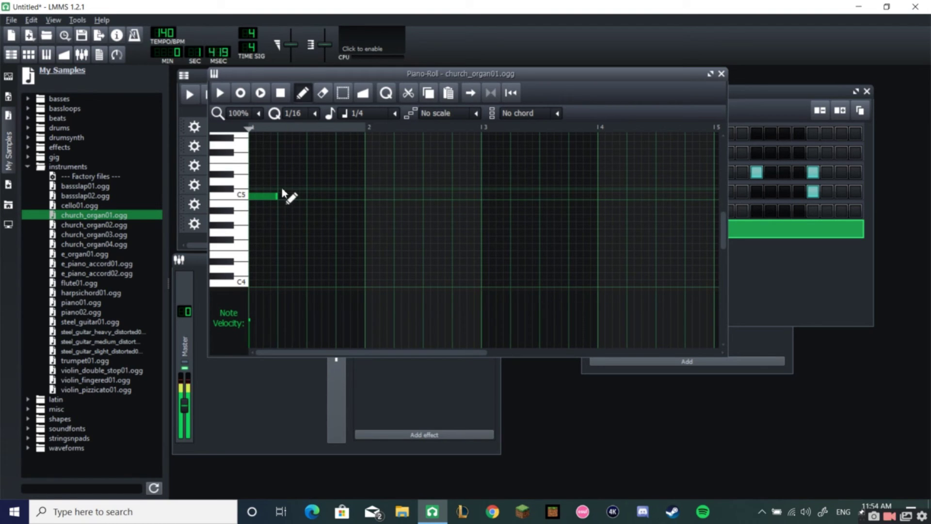
left_click_drag(258, 198, 262, 195)
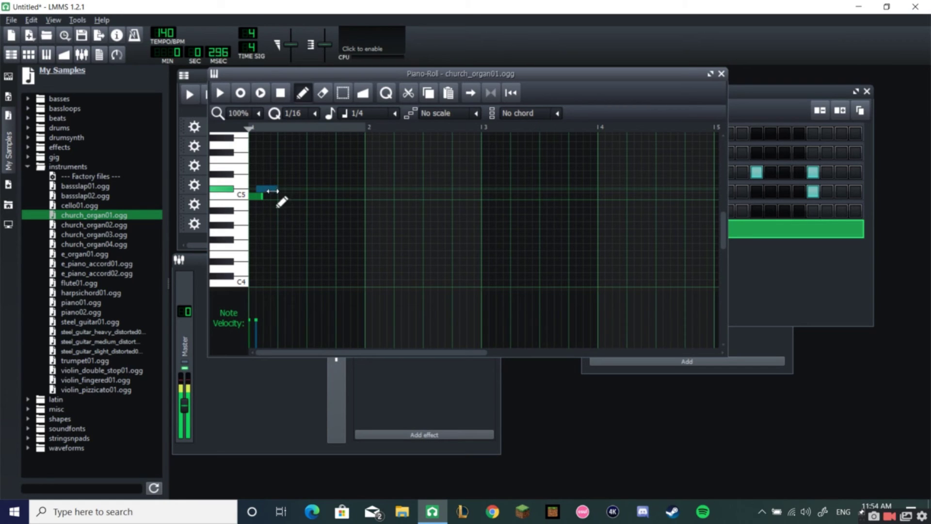
left_click(365, 114)
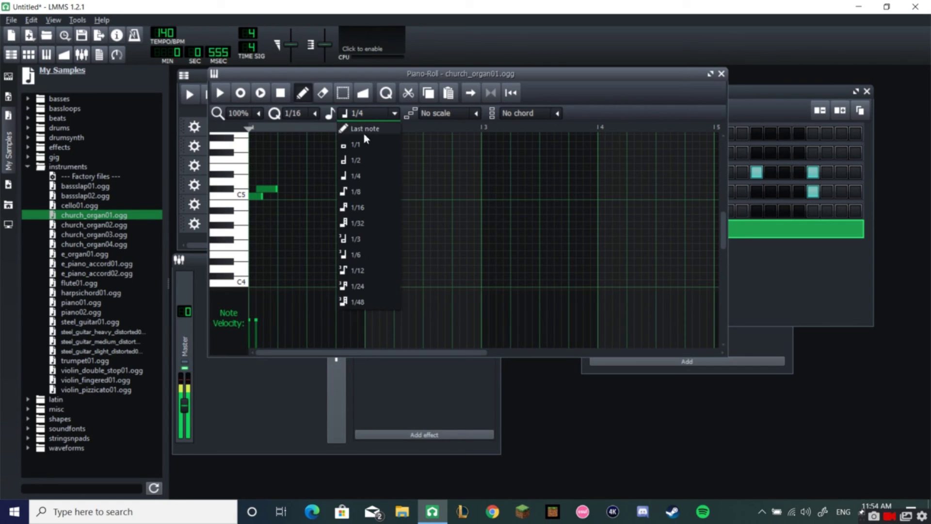
left_click(365, 128)
left_click(263, 188)
left_click_drag(263, 189, 277, 188)
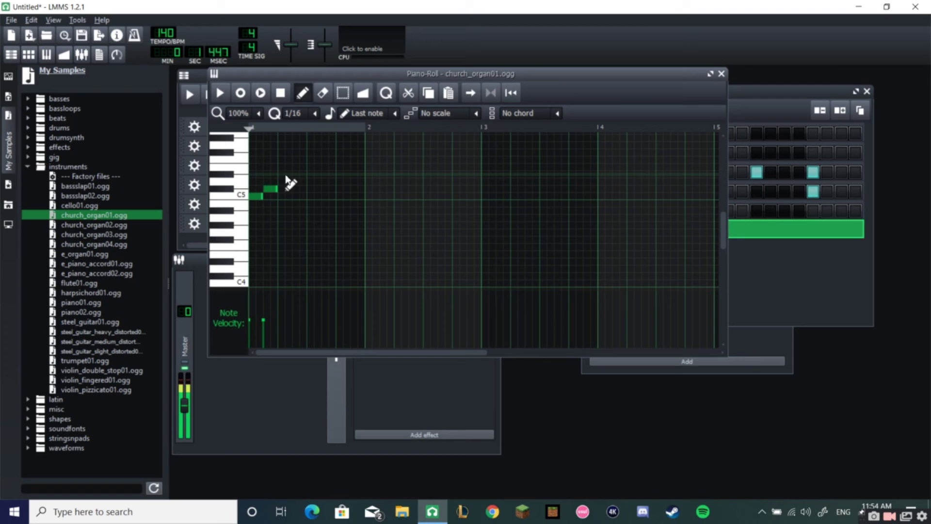
Add two consecutive 1/8-long organ notes in the second half of bar 1 and lower them to D5 and C#5.
left_click(326, 181)
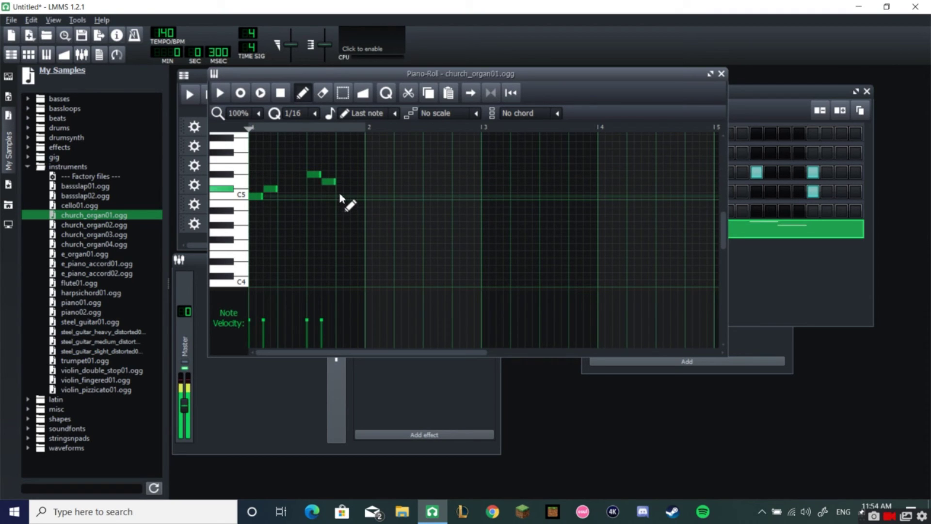
left_click(330, 183)
left_click_drag(330, 186, 332, 193)
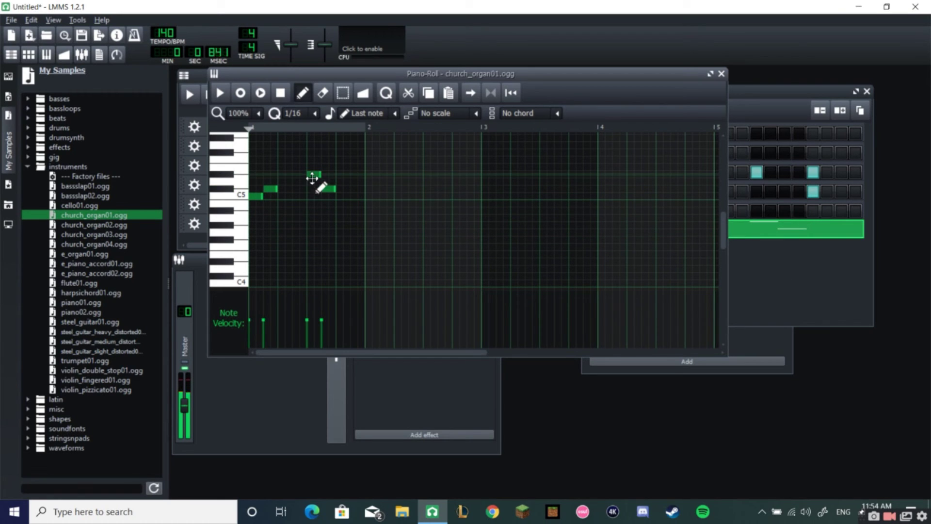
left_click_drag(313, 176, 315, 183)
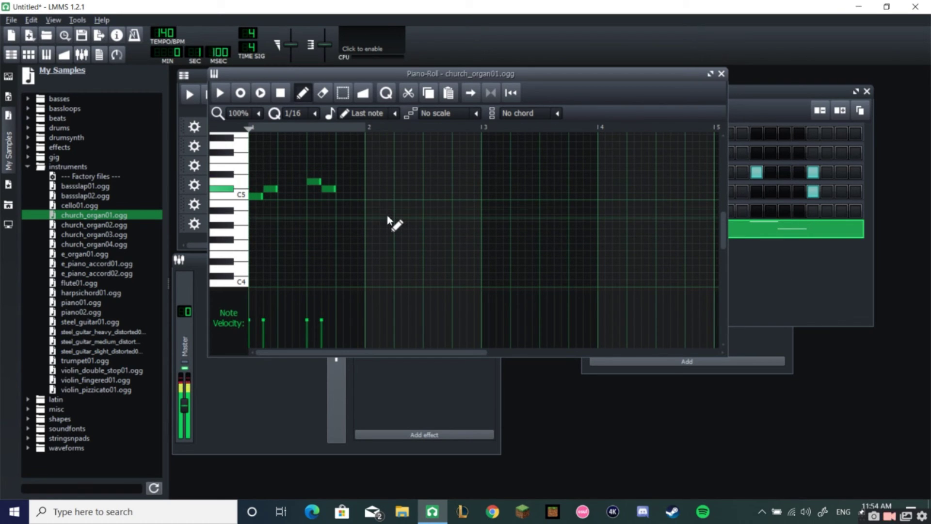
Move the Piano-Roll window clear of the Song-Editor and stop the pattern playback.
left_click(785, 268)
left_click(505, 74)
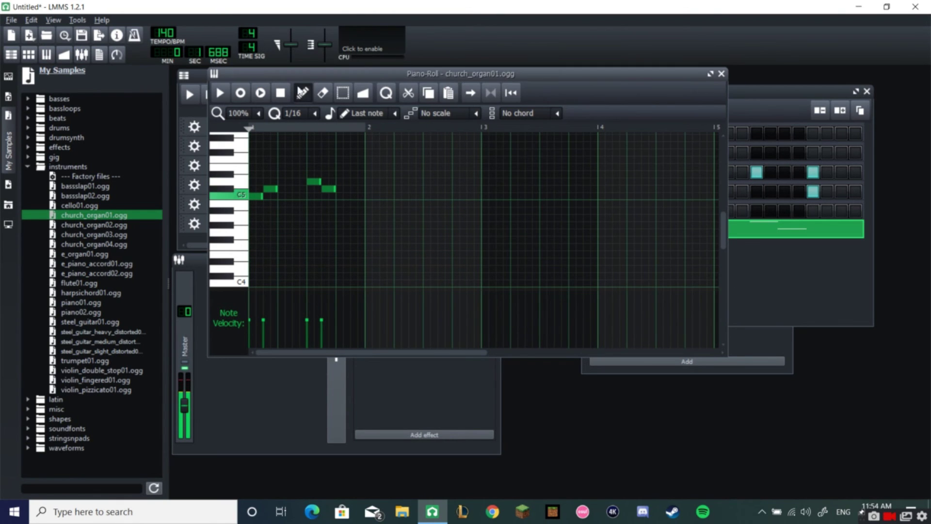
left_click_drag(304, 76, 578, 157)
left_click(485, 121)
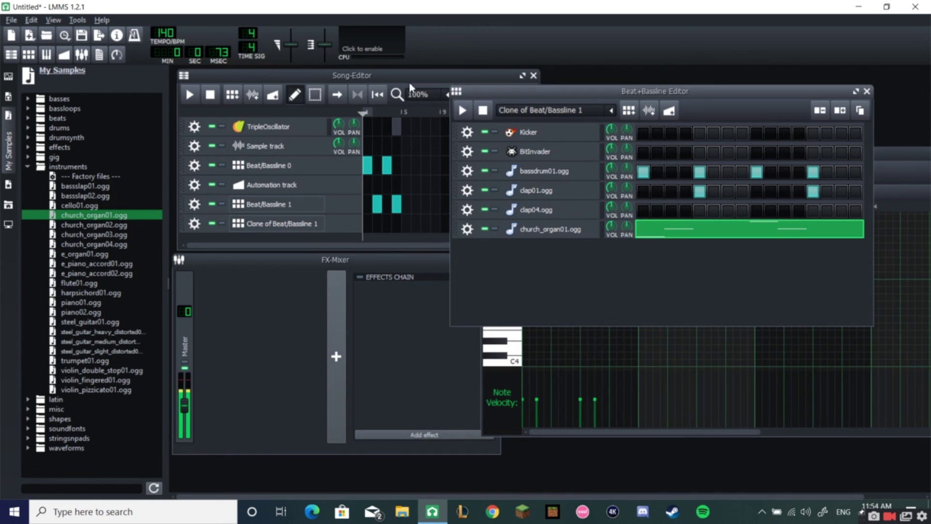
Place Clone of Beat/Bassline 1 blocks on bars 5 to 8 in the Song-Editor and play the song from bar 3.
left_click(403, 83)
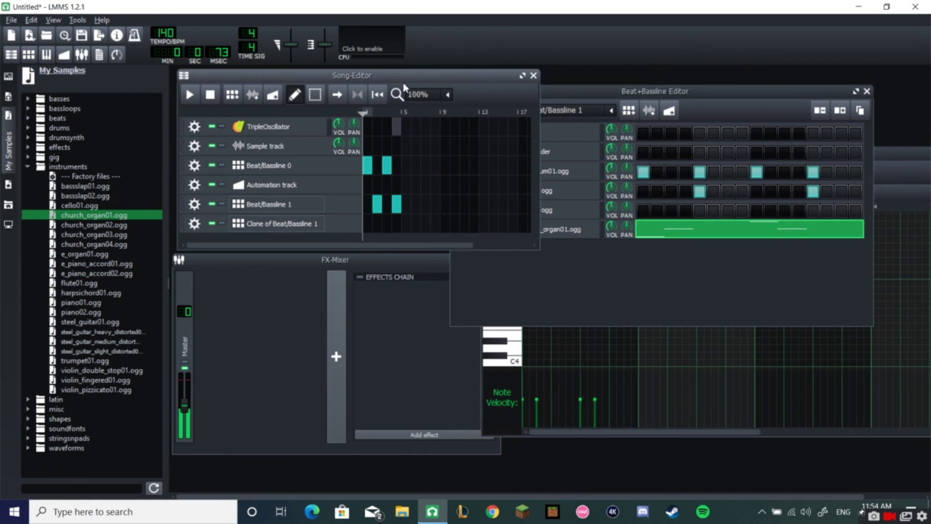
left_click(190, 97)
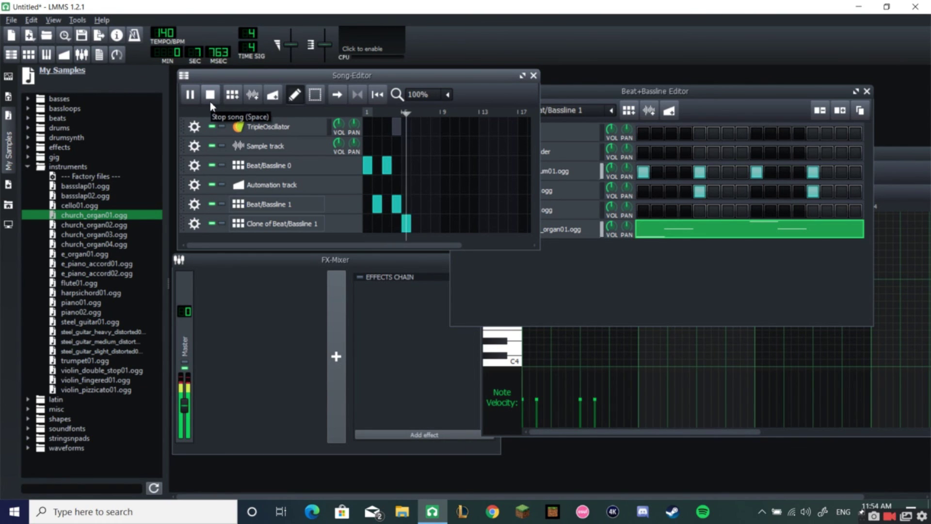
left_click(210, 94)
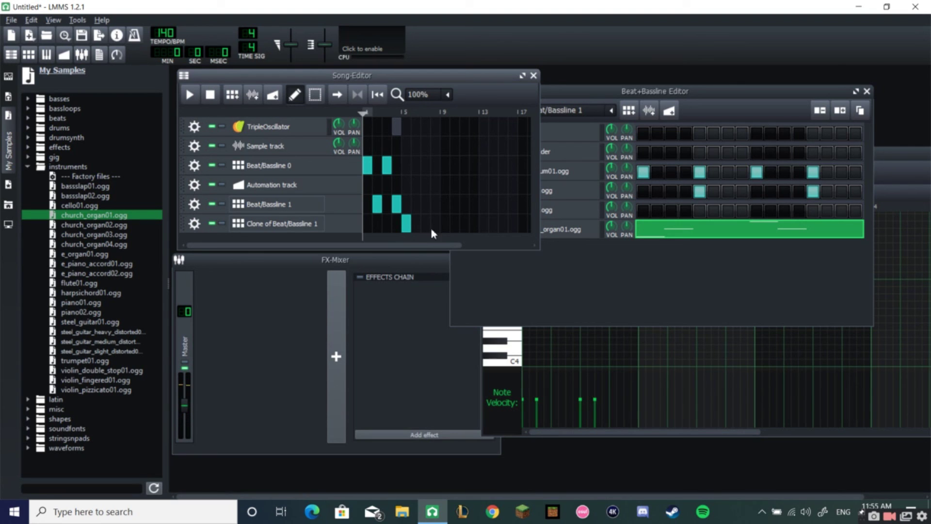
left_click(386, 111)
key("space")
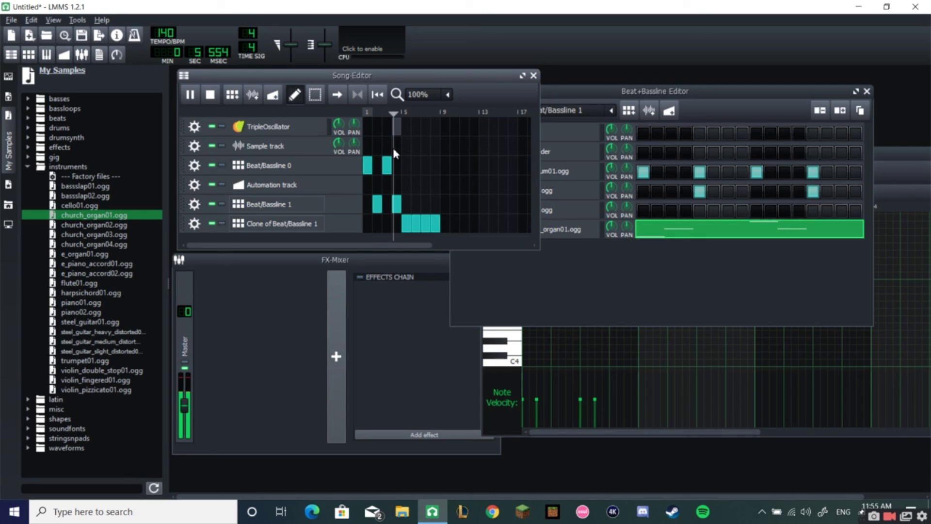